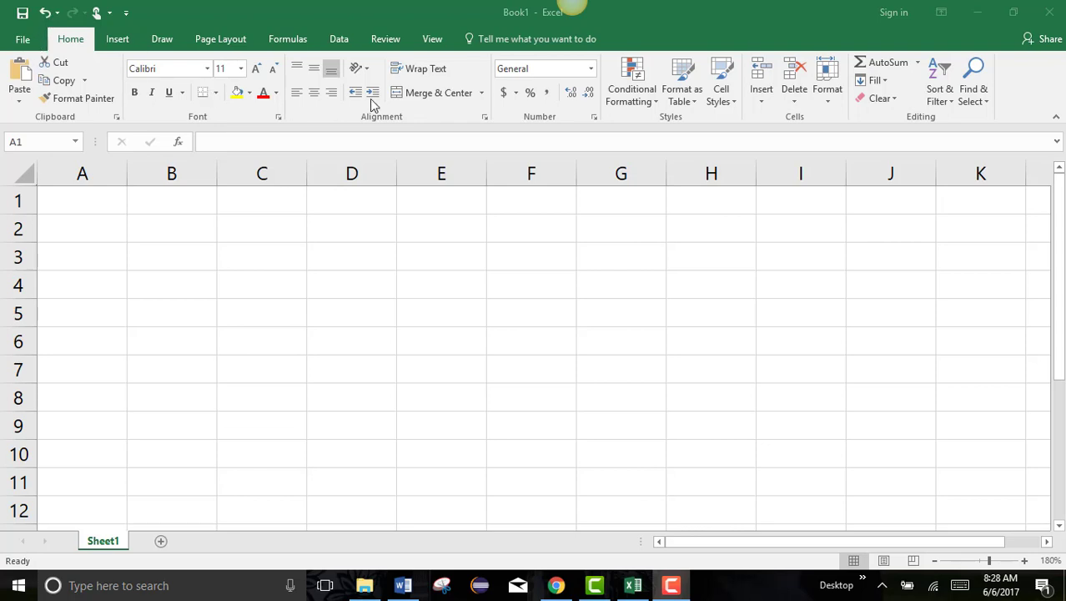
Step: Open the backstage view with its list of recent workbooks, and return to the worksheet
{"action": "left_click", "coordinate": [24, 45]}
{"action": "left_click", "coordinate": [22, 40]}
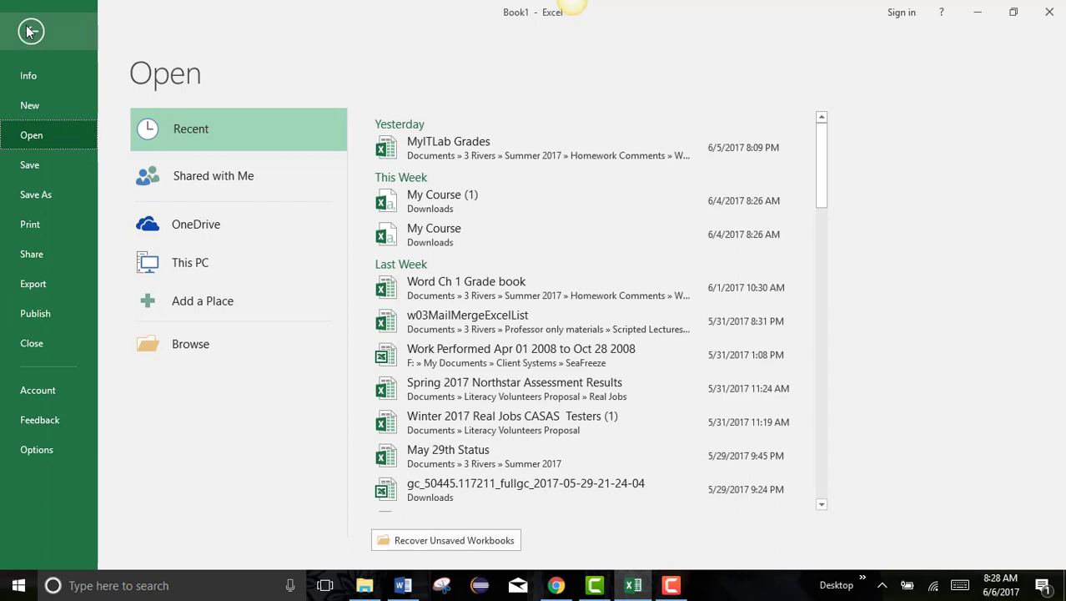
{"action": "left_click", "coordinate": [29, 30]}
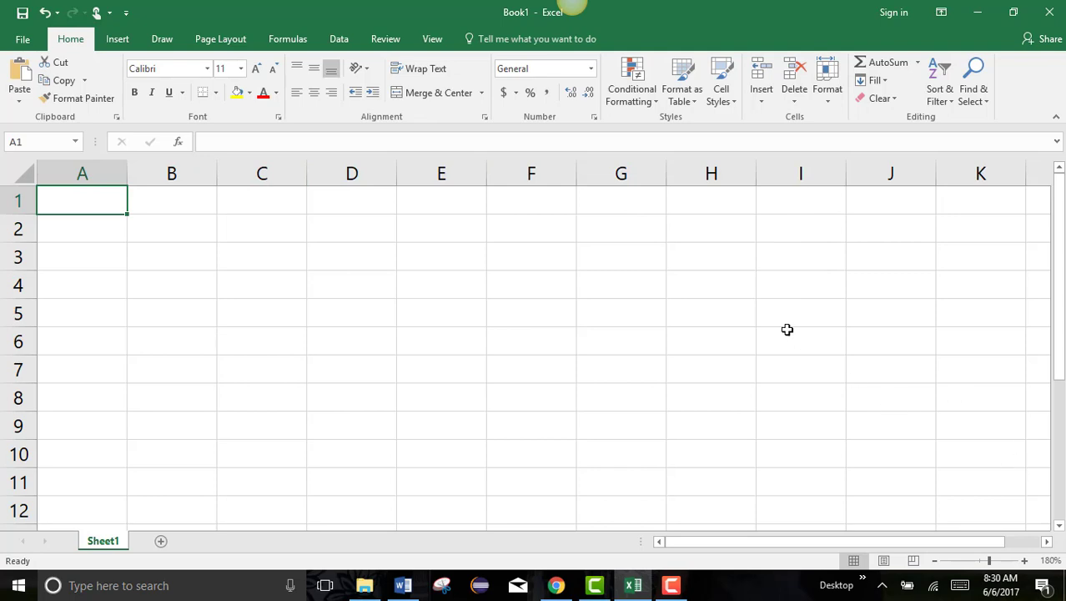
Step: Move from cell H2 along row 2 to the sheet's last column, and return to cell A1
{"action": "left_click", "coordinate": [692, 229]}
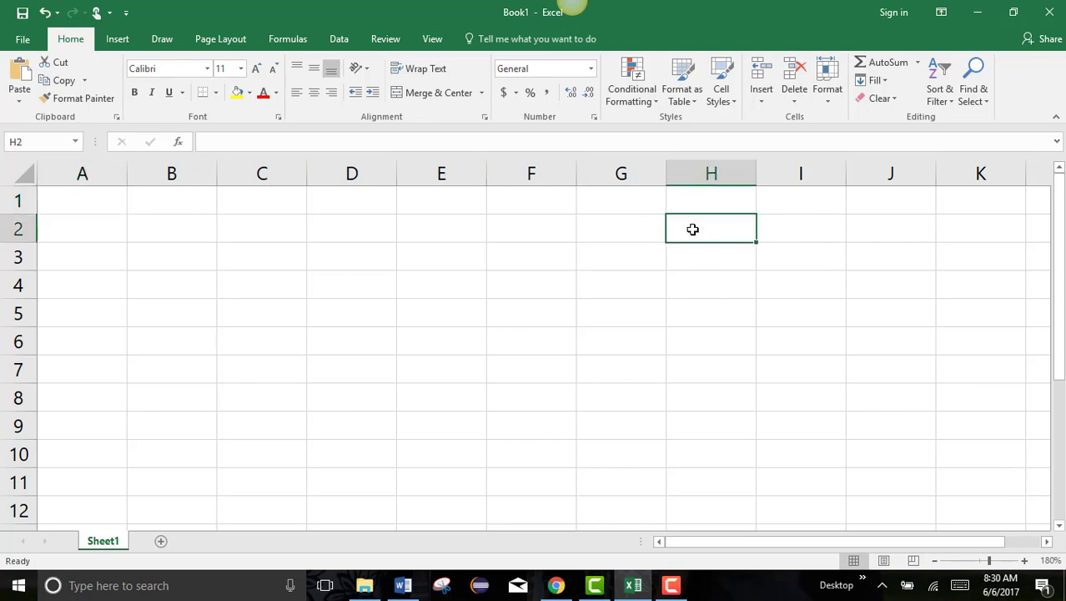
{"action": "key", "text": "Right"}
{"action": "key", "text": "Right"}
{"action": "key", "text": "Right"}
{"action": "key", "text": "Right"}
{"action": "key", "text": "Right"}
{"action": "key", "text": "Right"}
{"action": "key", "text": "Right"}
{"action": "key", "text": "Right"}
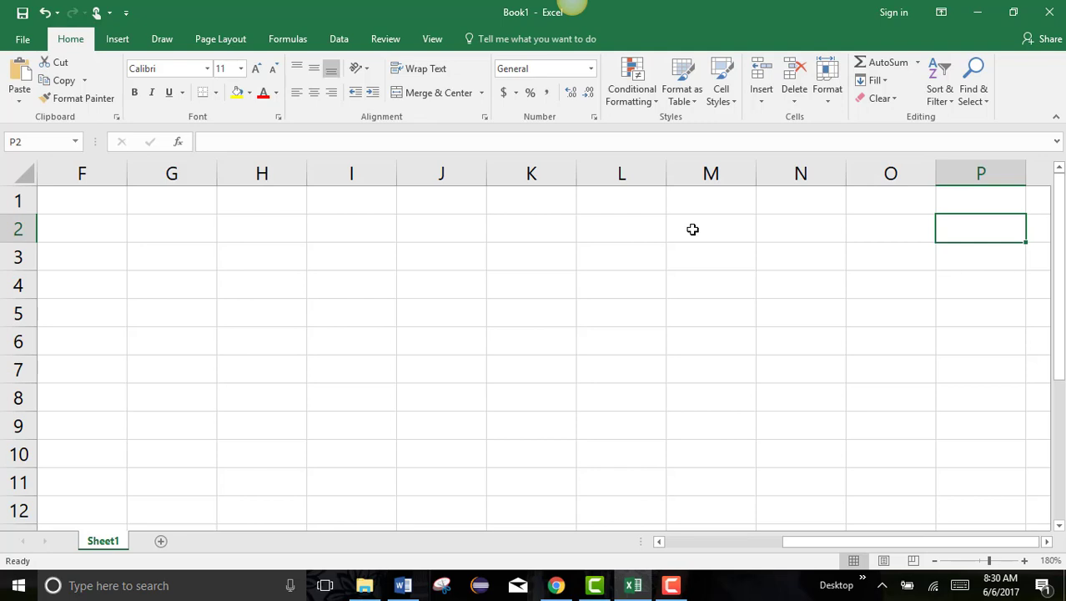
{"action": "key", "text": "End"}
{"action": "key", "text": "Right"}
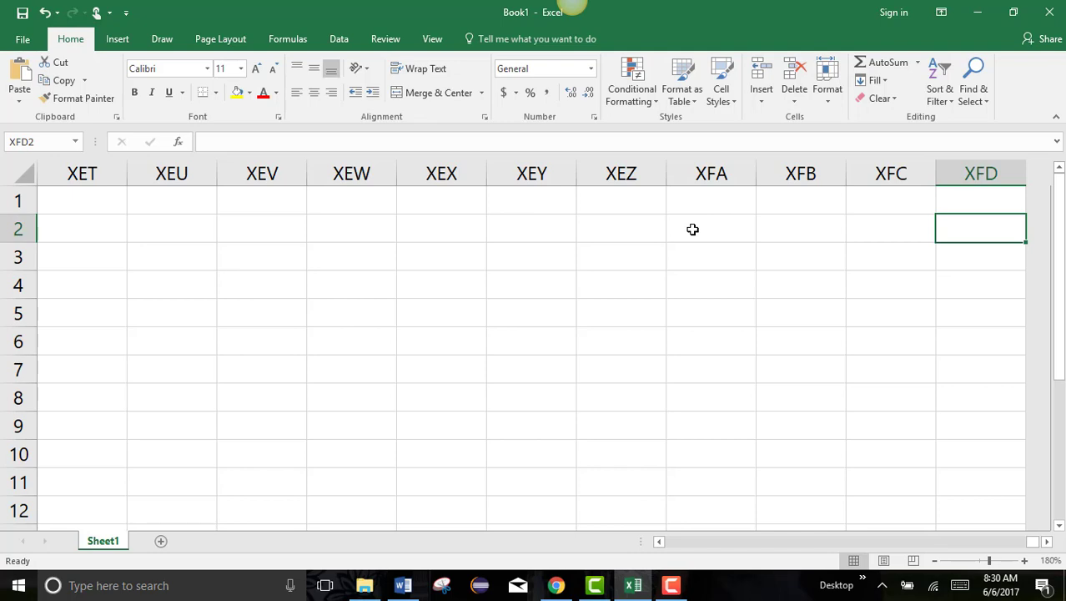
{"action": "key", "text": "ctrl+Home"}
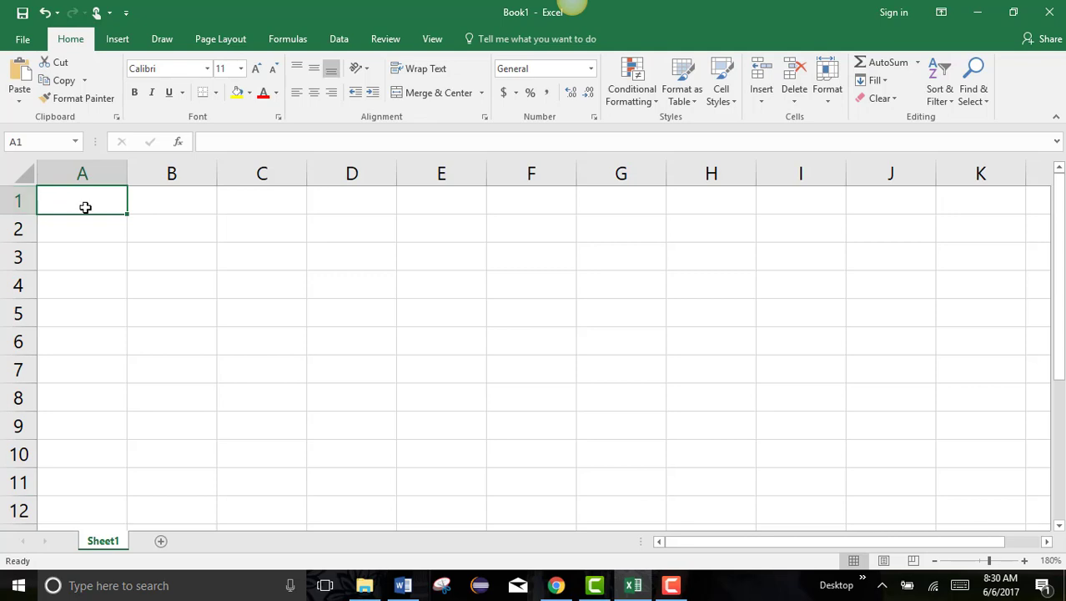
Step: Move down column A to the sheet's last row, and return to cell A1
{"action": "key", "text": "Down"}
{"action": "key", "text": "Down"}
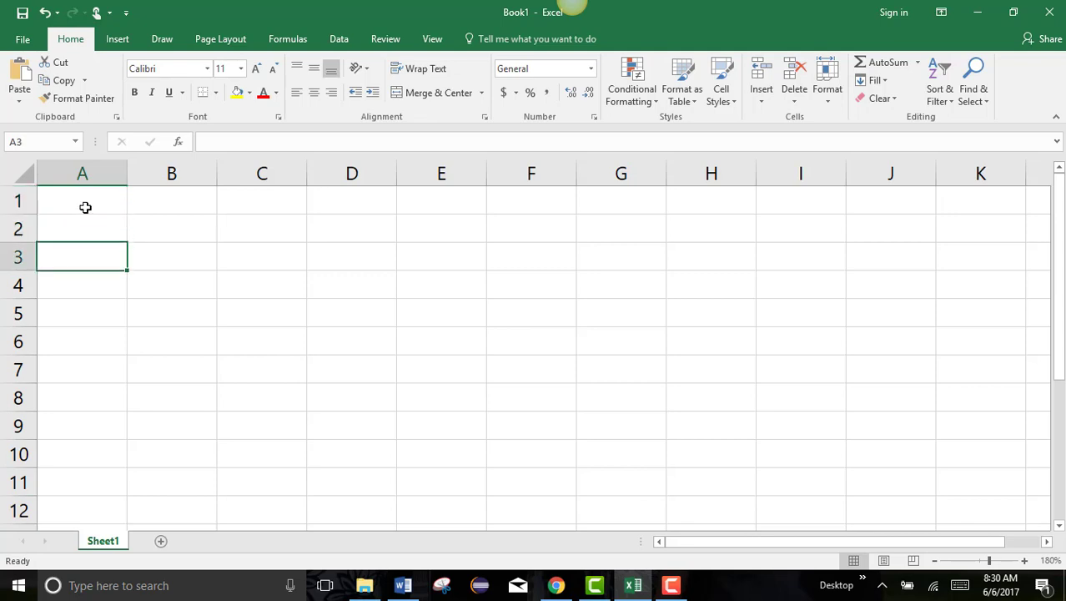
{"action": "key", "text": "End"}
{"action": "key", "text": "Down"}
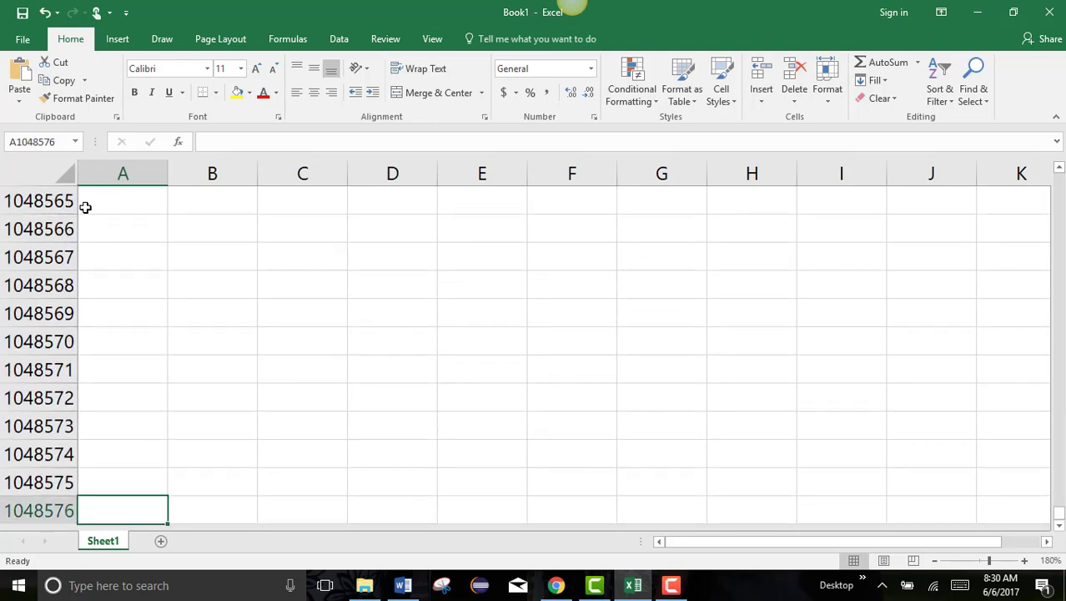
{"action": "key", "text": "ctrl+Home"}
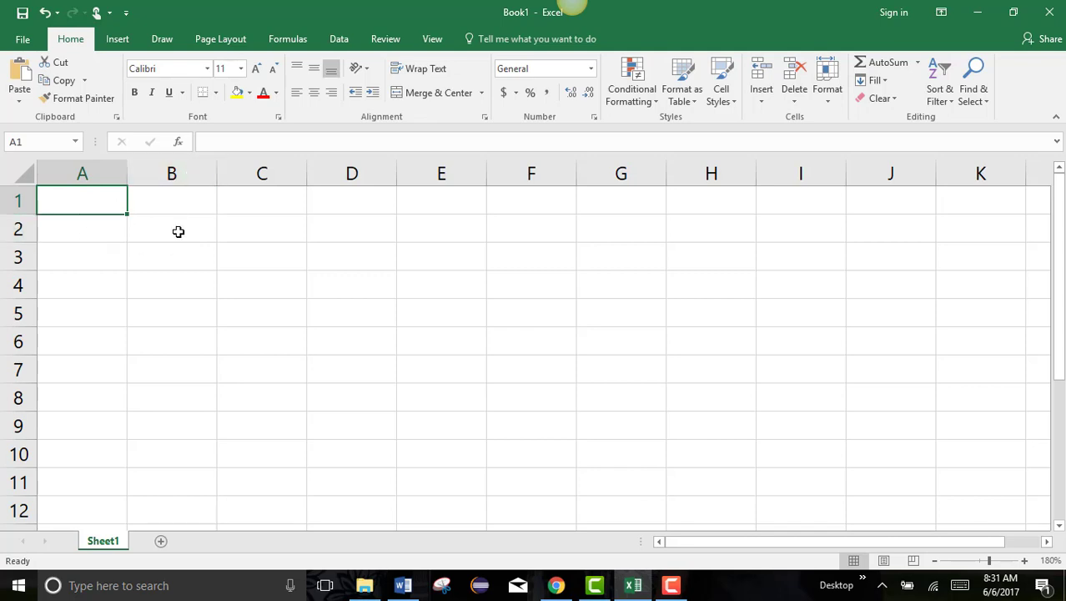
Step: Move the active cell from C3 through neighbouring cells in rows 2 to 5, and finish on B3
{"action": "left_click", "coordinate": [265, 257]}
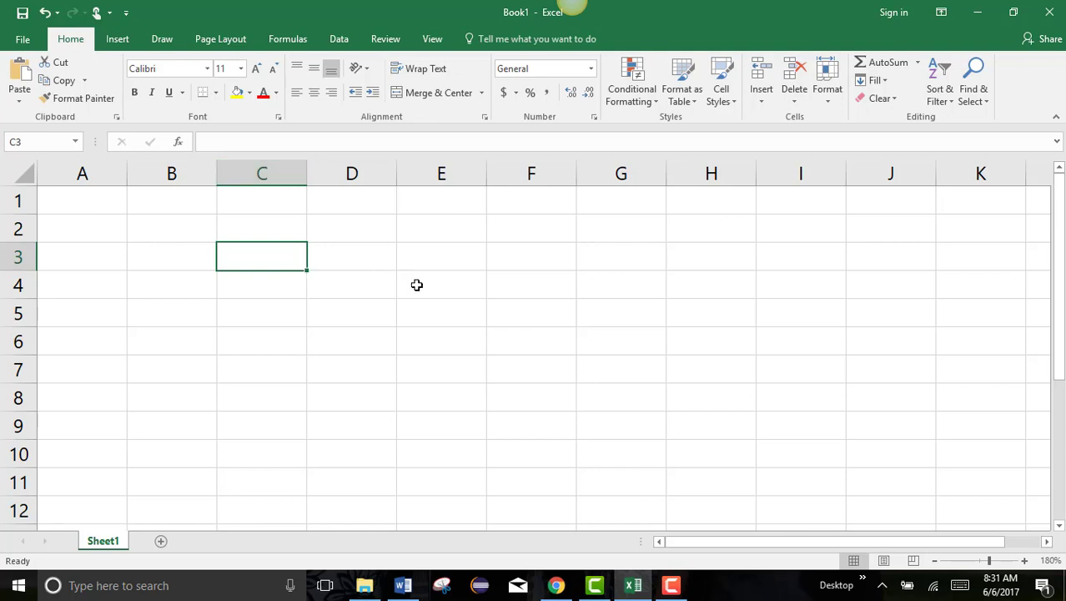
{"action": "key", "text": "Right"}
{"action": "key", "text": "Right"}
{"action": "key", "text": "Right"}
{"action": "key", "text": "Down"}
{"action": "key", "text": "Down"}
{"action": "key", "text": "Left"}
{"action": "key", "text": "Left"}
{"action": "key", "text": "Left"}
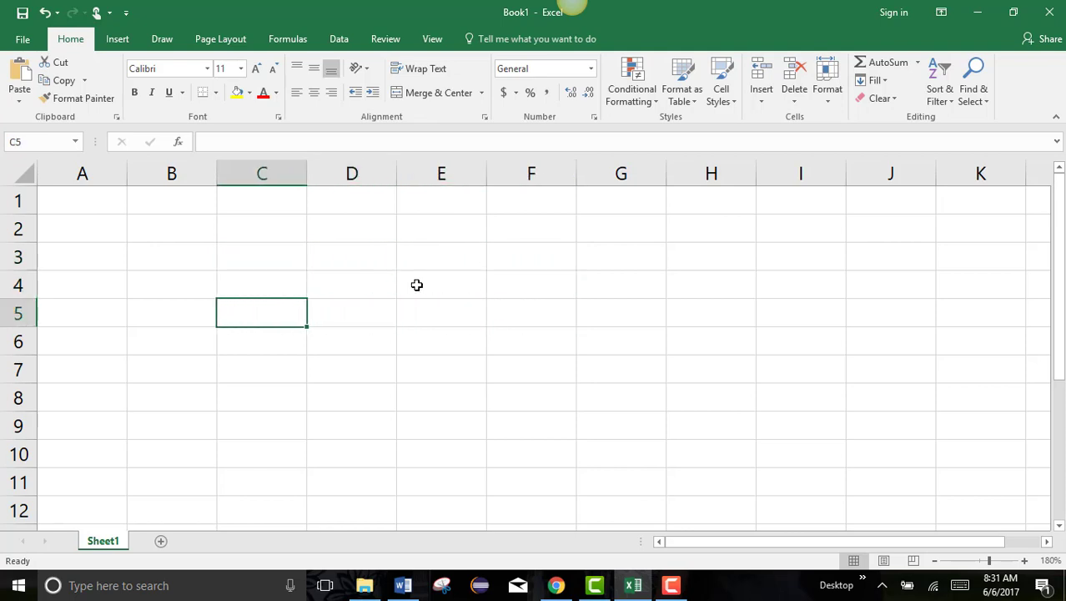
{"action": "key", "text": "Up"}
{"action": "key", "text": "Right"}
{"action": "key", "text": "Right"}
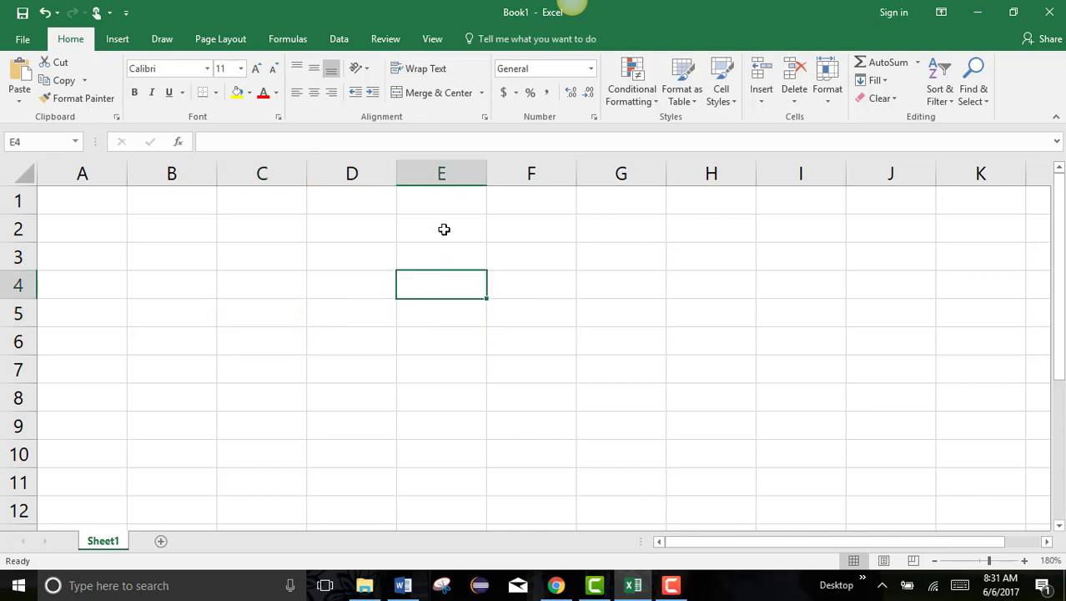
{"action": "key", "text": "Up"}
{"action": "key", "text": "Up"}
{"action": "left_click", "coordinate": [186, 255]}
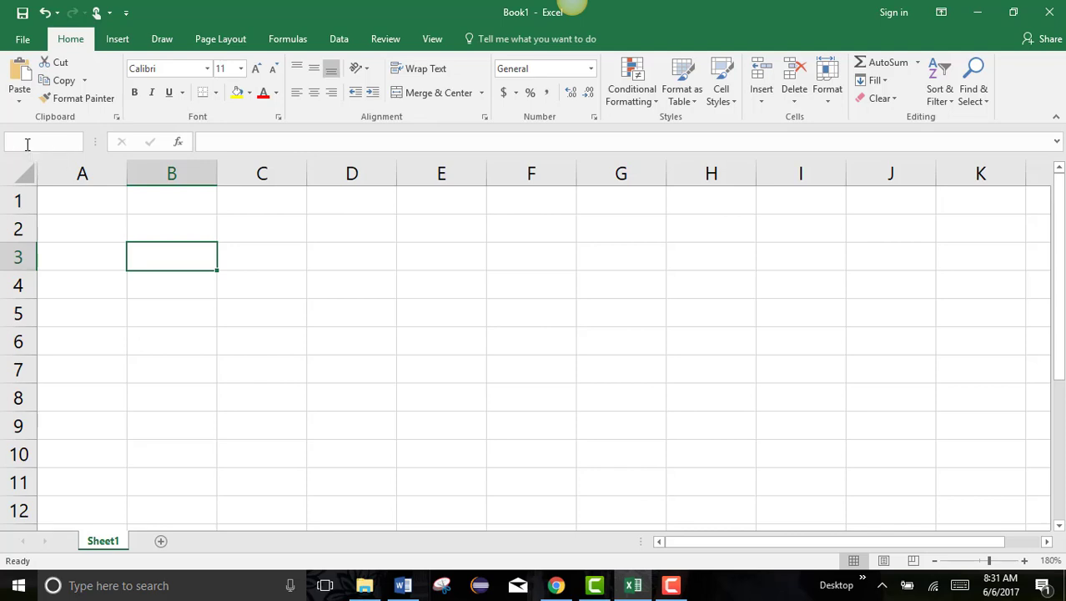
Step: Jump directly to cell K100 by its cell reference, and return to cell A1
{"action": "left_click", "coordinate": [28, 144]}
{"action": "type", "text": "k100"}
{"action": "key", "text": "Return"}
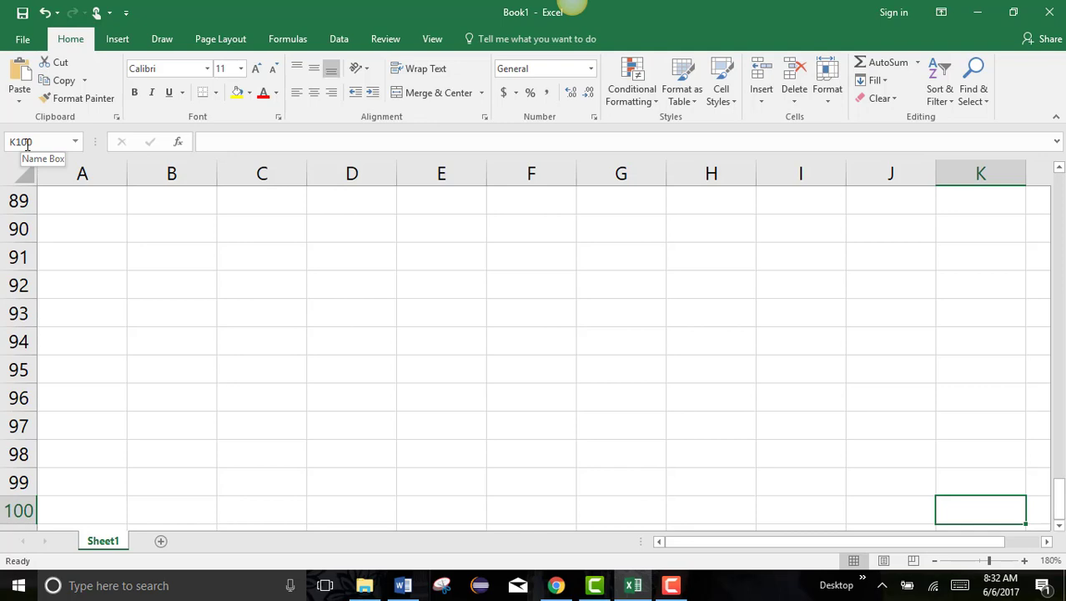
{"action": "key", "text": "ctrl+Home"}
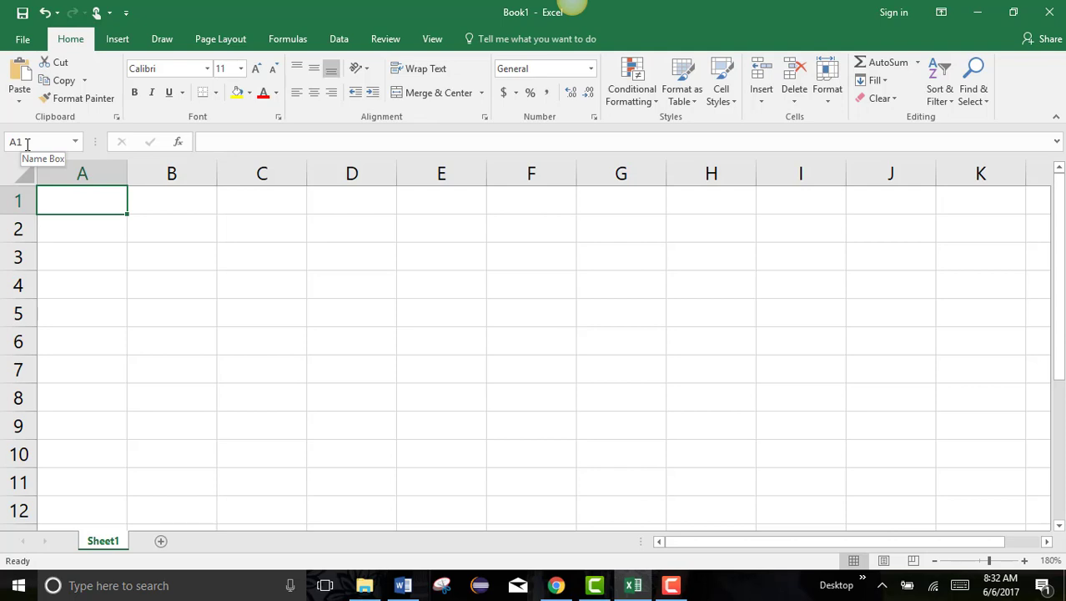
Step: Select the single-column range C2:C4, and replace that selection with the block E3:G7
{"action": "left_click", "coordinate": [167, 232]}
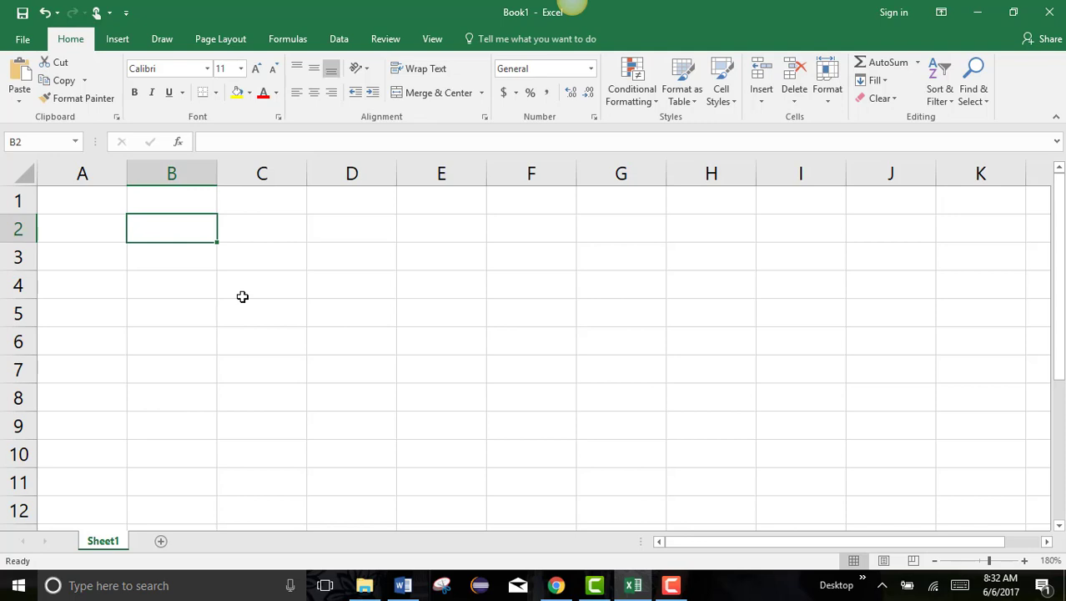
{"action": "left_click", "coordinate": [271, 228]}
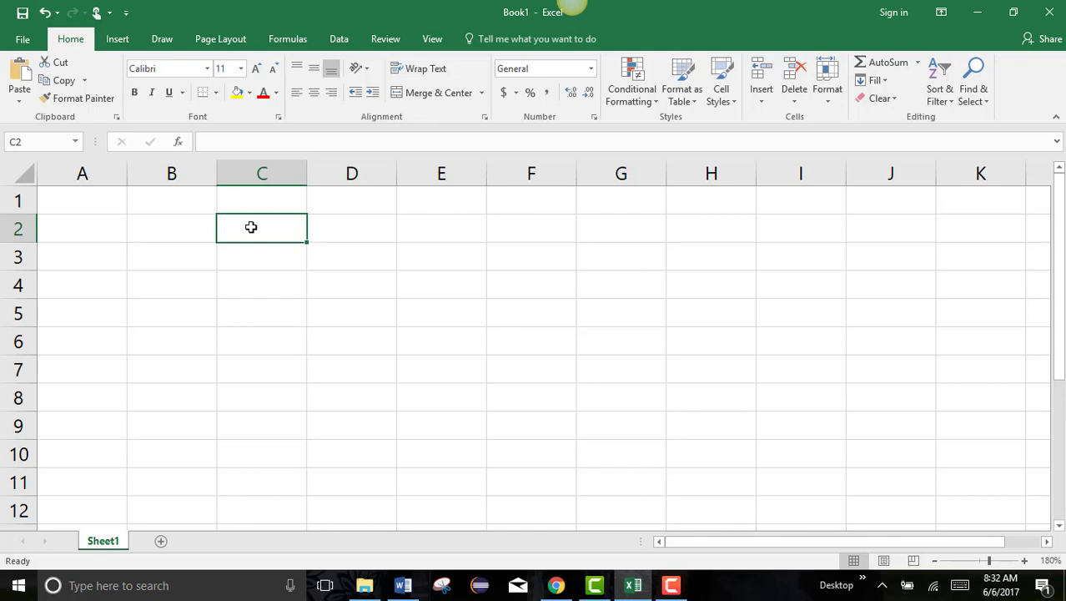
{"action": "left_click_drag", "start_coordinate": [251, 227], "coordinate": [262, 283]}
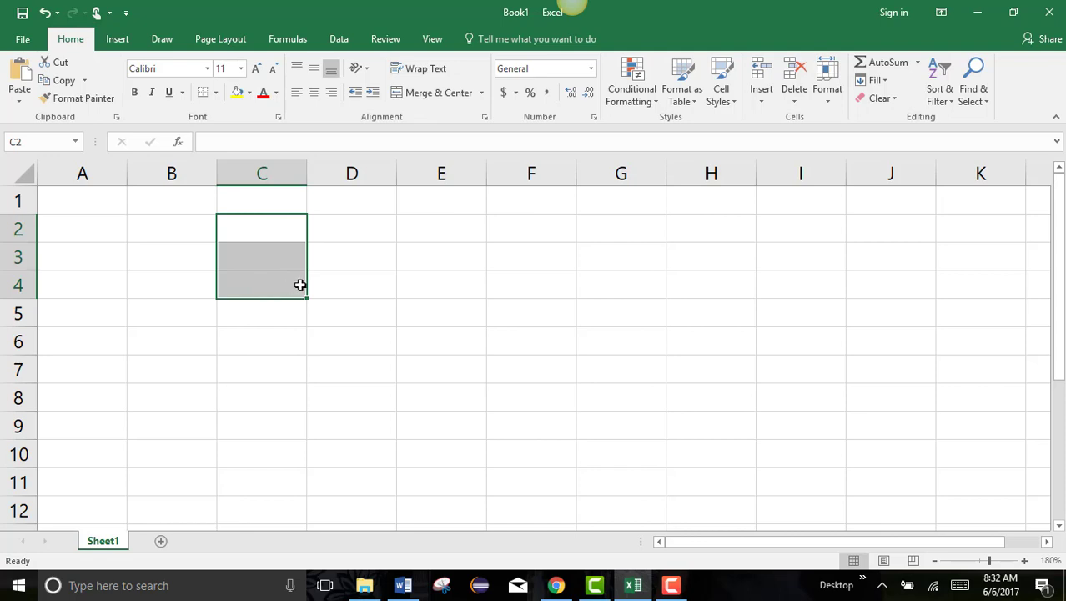
{"action": "left_click", "coordinate": [423, 260]}
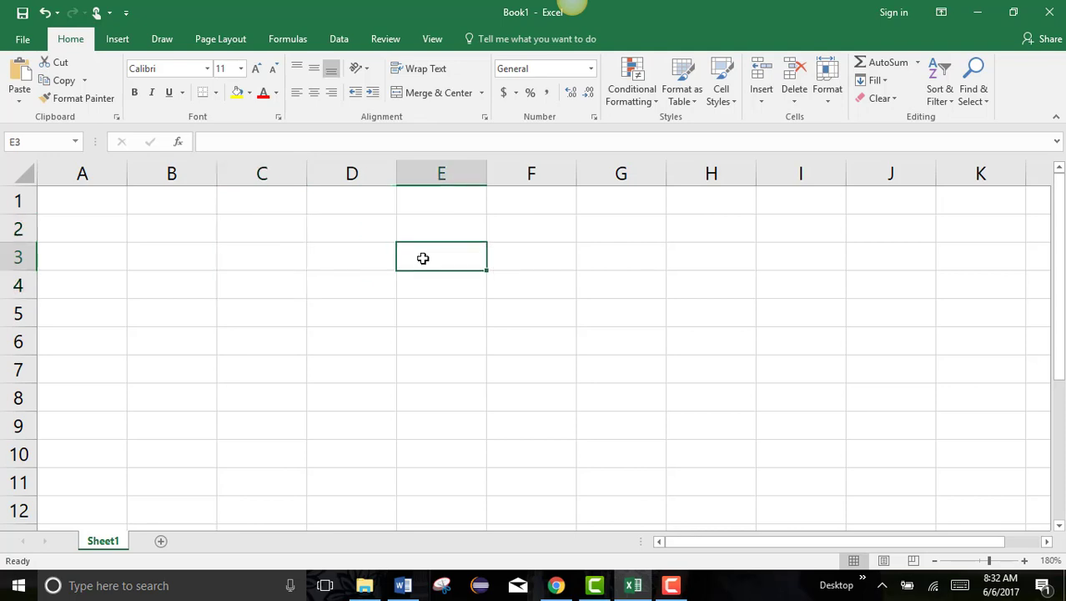
{"action": "left_click_drag", "start_coordinate": [423, 261], "coordinate": [612, 358]}
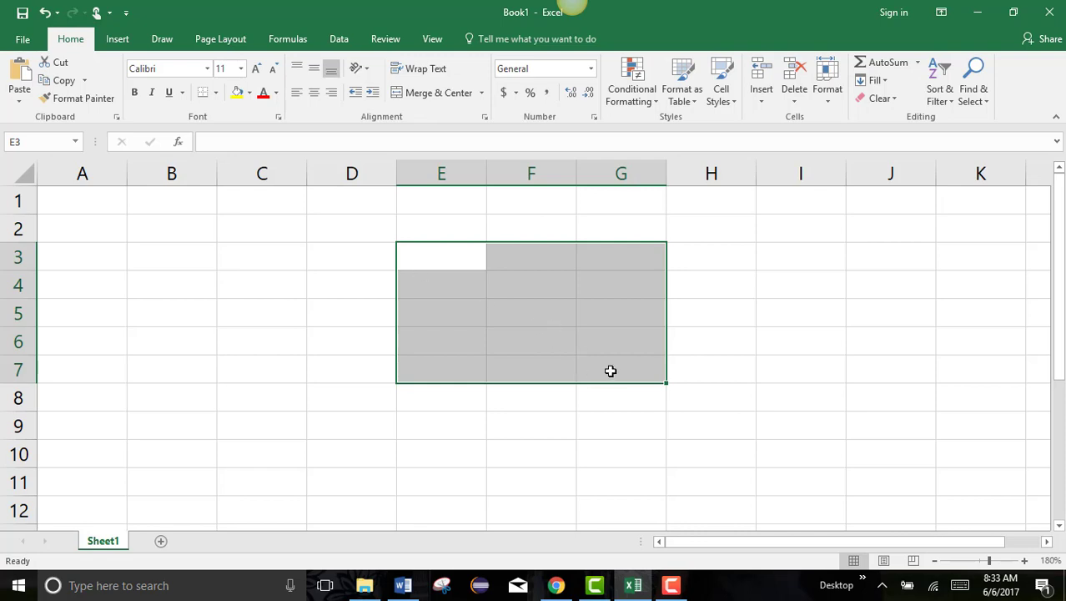
Step: Select the range D3:E6 and the range B2:D4 one after the other, and finish on cell C6
{"action": "left_click", "coordinate": [341, 259]}
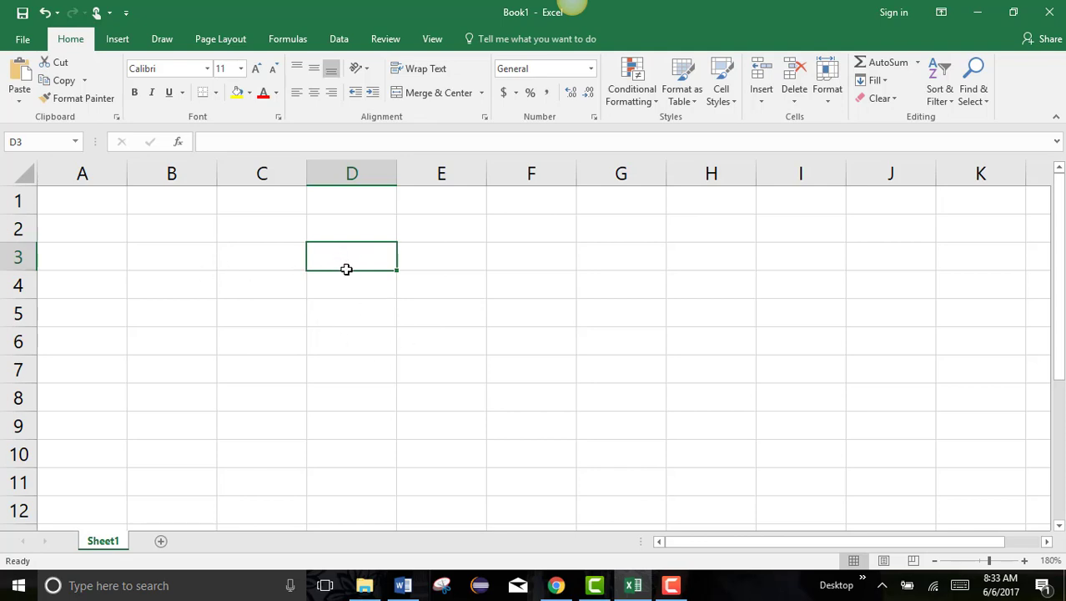
{"action": "mouse_move", "coordinate": [347, 267]}
{"action": "left_mouse_down"}
{"action": "mouse_move", "coordinate": [362, 334]}
{"action": "mouse_move", "coordinate": [439, 343]}
{"action": "left_mouse_up"}
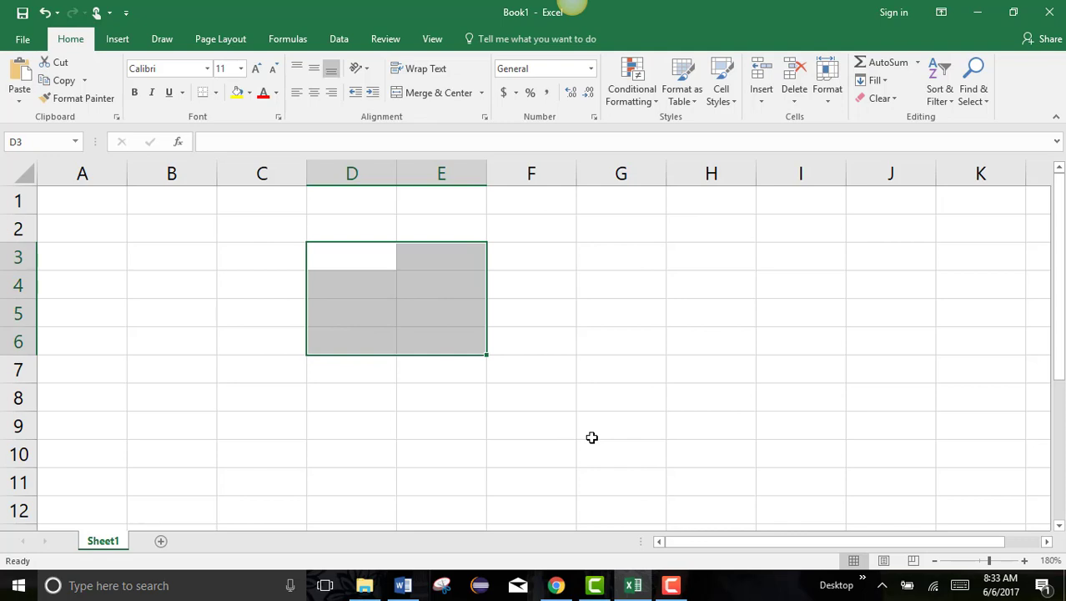
{"action": "left_click", "coordinate": [534, 370]}
{"action": "left_click", "coordinate": [360, 282]}
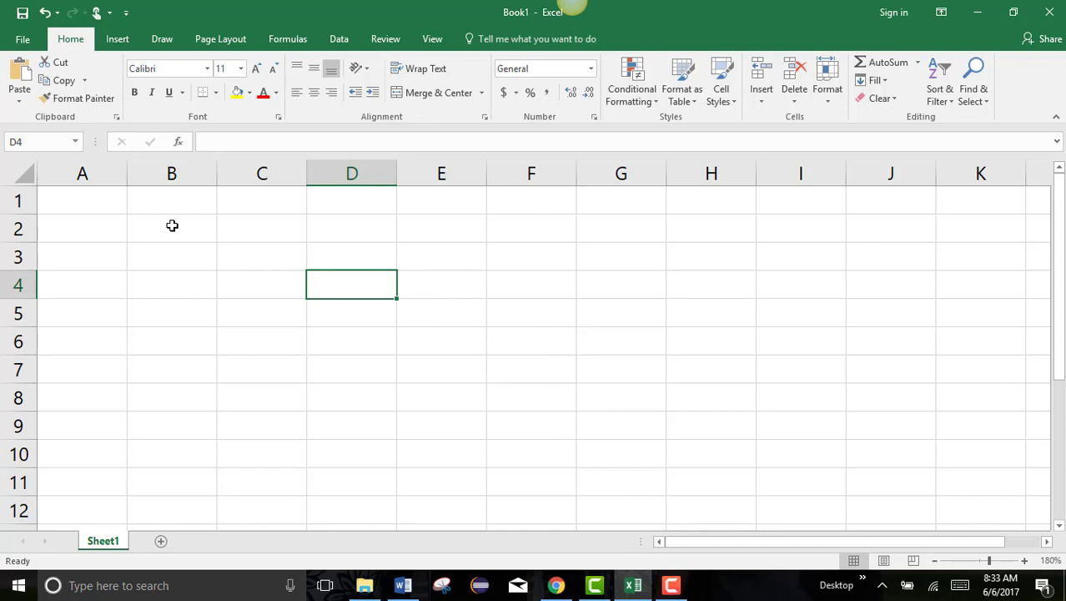
{"action": "left_click_drag", "start_coordinate": [172, 225], "coordinate": [324, 286]}
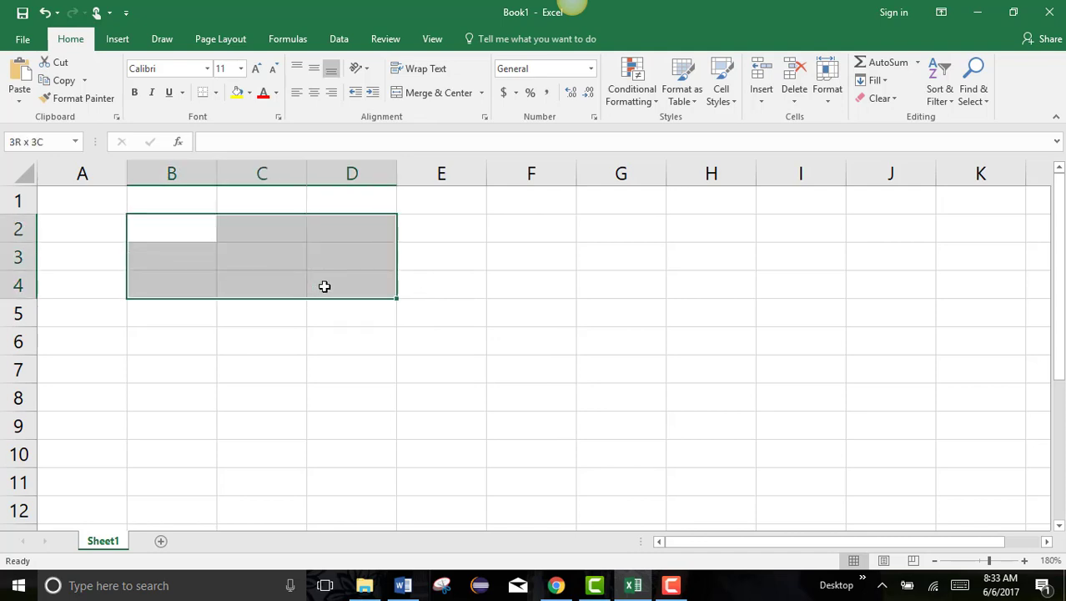
{"action": "left_click", "coordinate": [262, 340]}
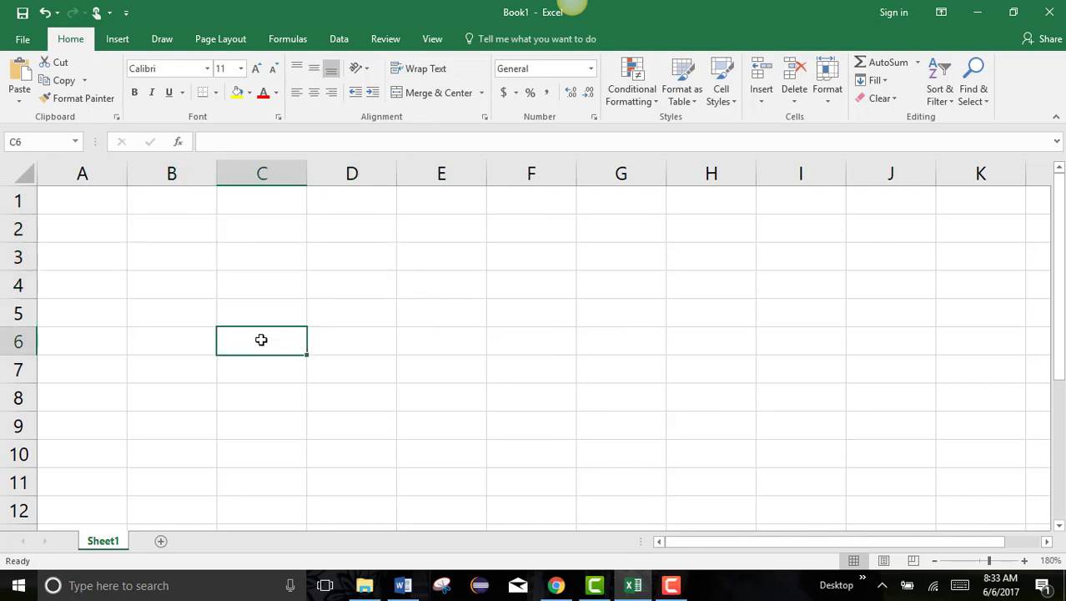
Step: Try entering the range reference B2:D4 as text in cell C6, and cancel the entry
{"action": "double_click", "coordinate": [261, 339]}
{"action": "type", "text": "B2"}
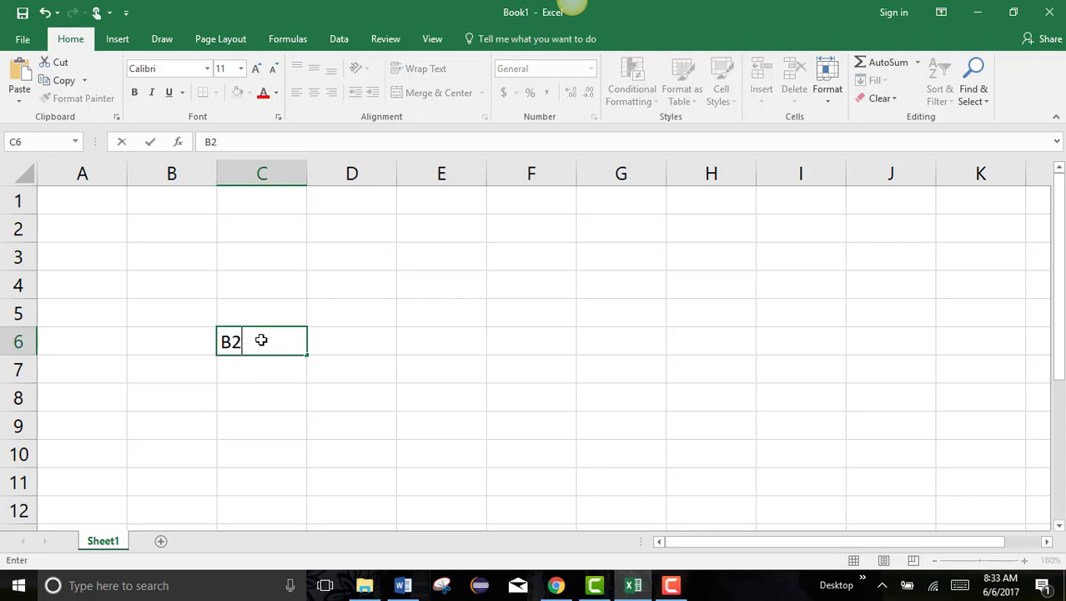
{"action": "type", "text": ":D4"}
{"action": "key", "text": "Escape"}
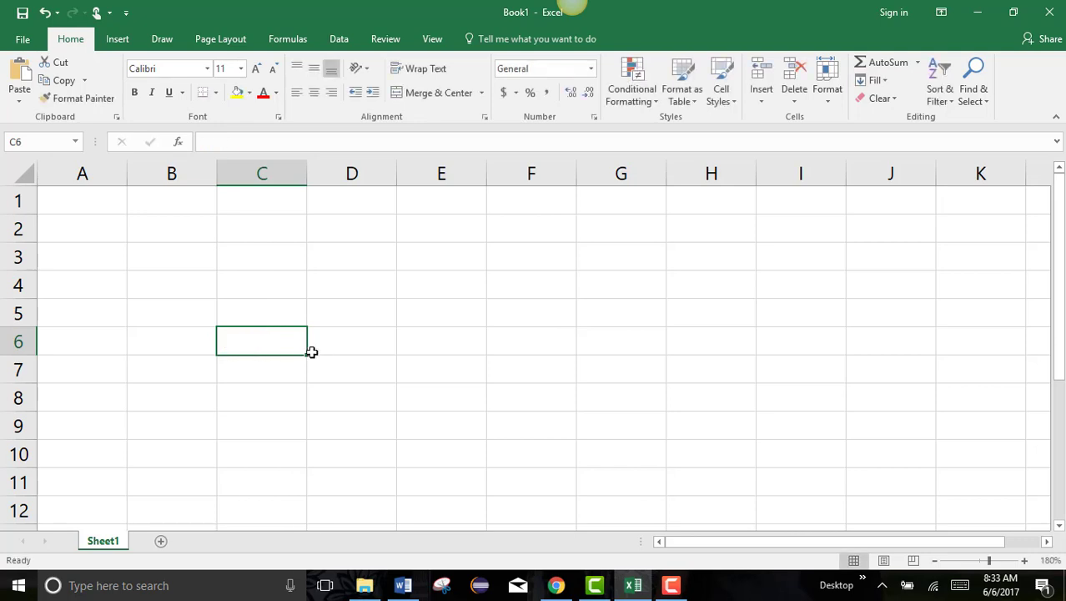
Step: Start editing empty cell C4 in the formula bar, and leave it for cell B2 without entering anything
{"action": "left_click", "coordinate": [268, 287]}
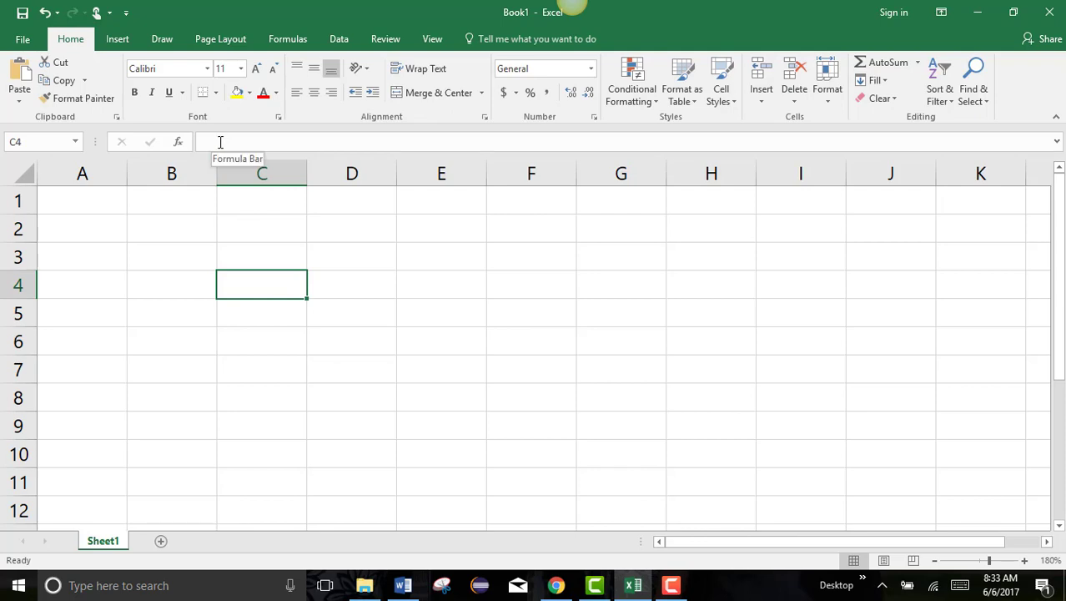
{"action": "left_click", "coordinate": [220, 142]}
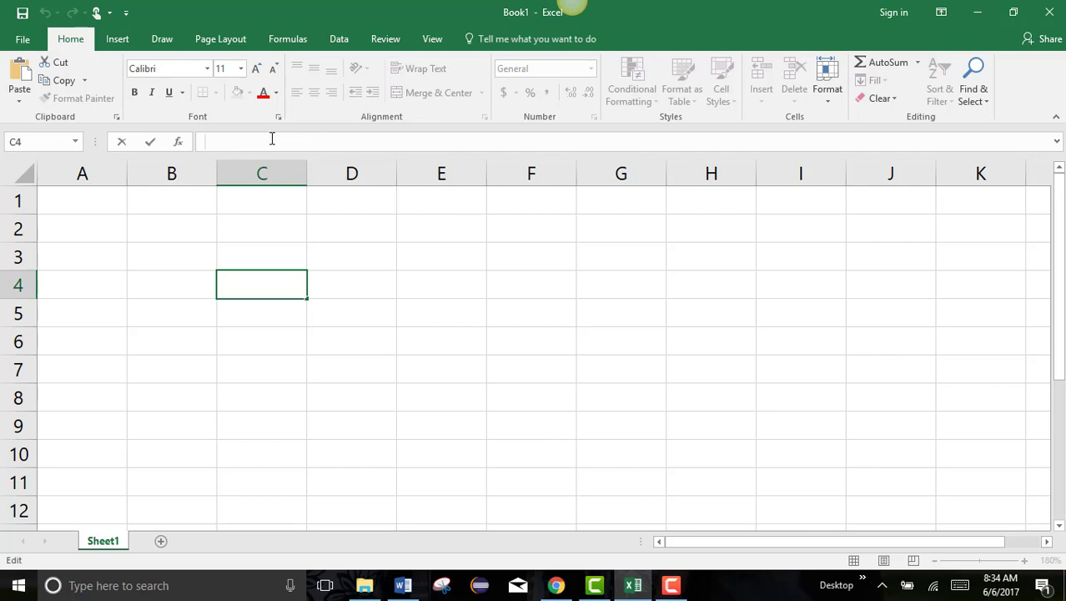
{"action": "left_click", "coordinate": [171, 228]}
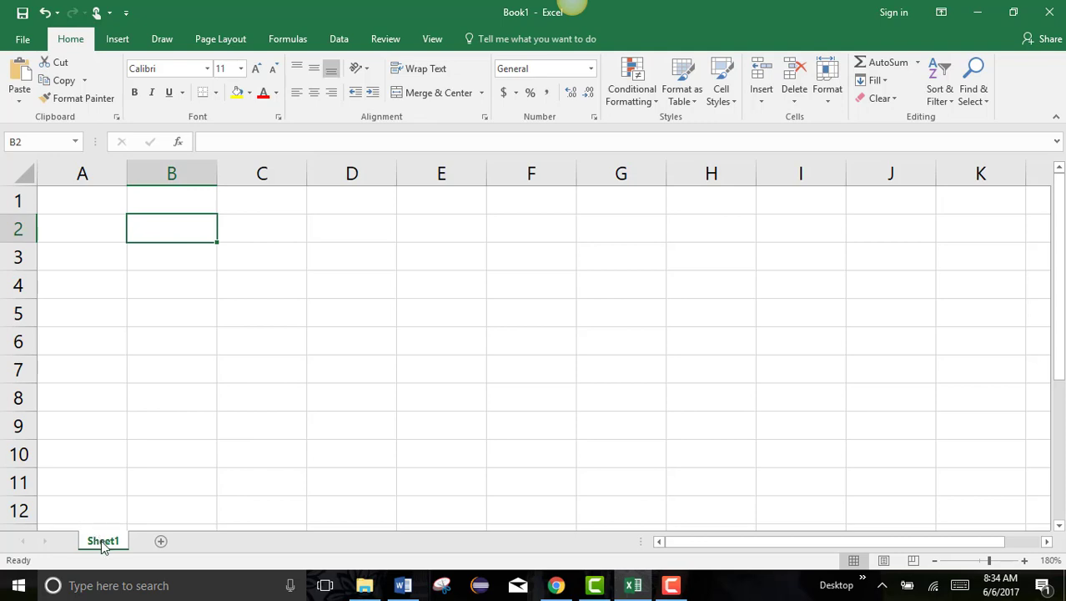
Step: Add two new worksheets after Sheet1, and switch through all three sheets back to Sheet1
{"action": "left_click", "coordinate": [163, 544]}
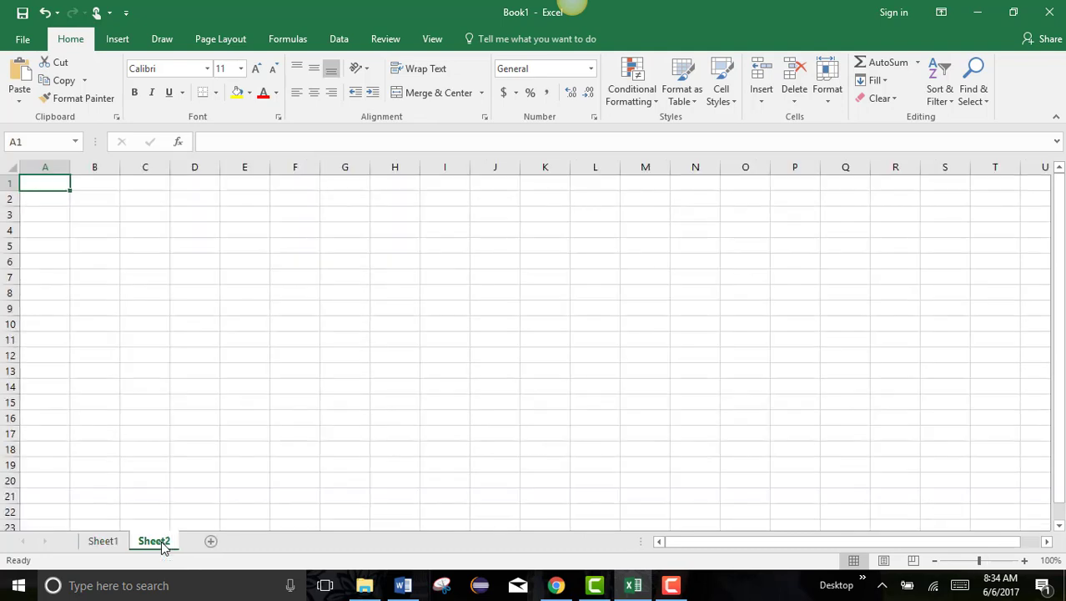
{"action": "left_click", "coordinate": [209, 542]}
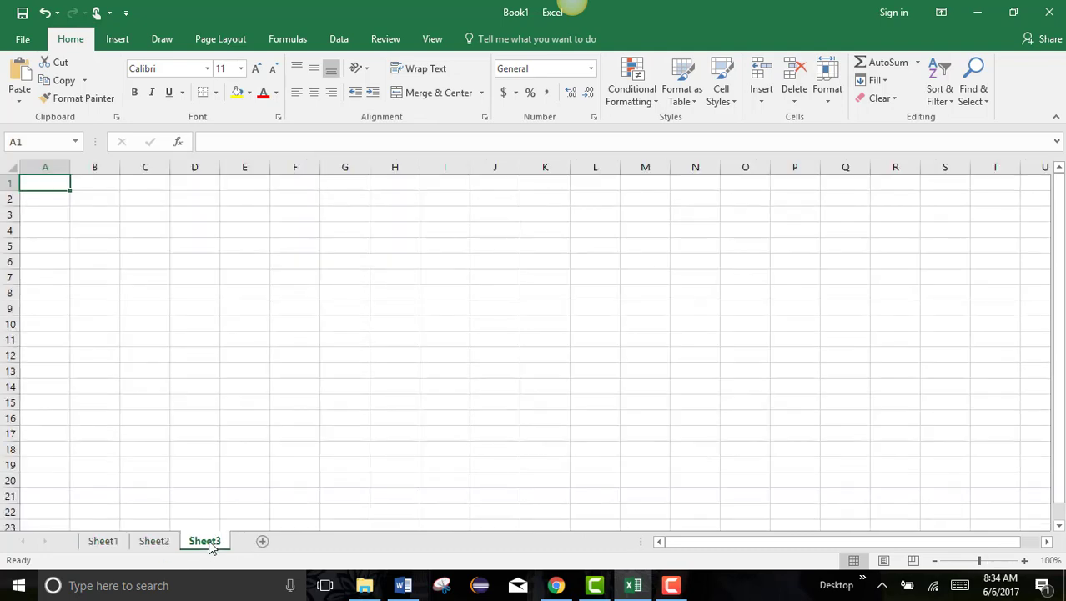
{"action": "left_click", "coordinate": [106, 541]}
{"action": "left_click", "coordinate": [152, 543]}
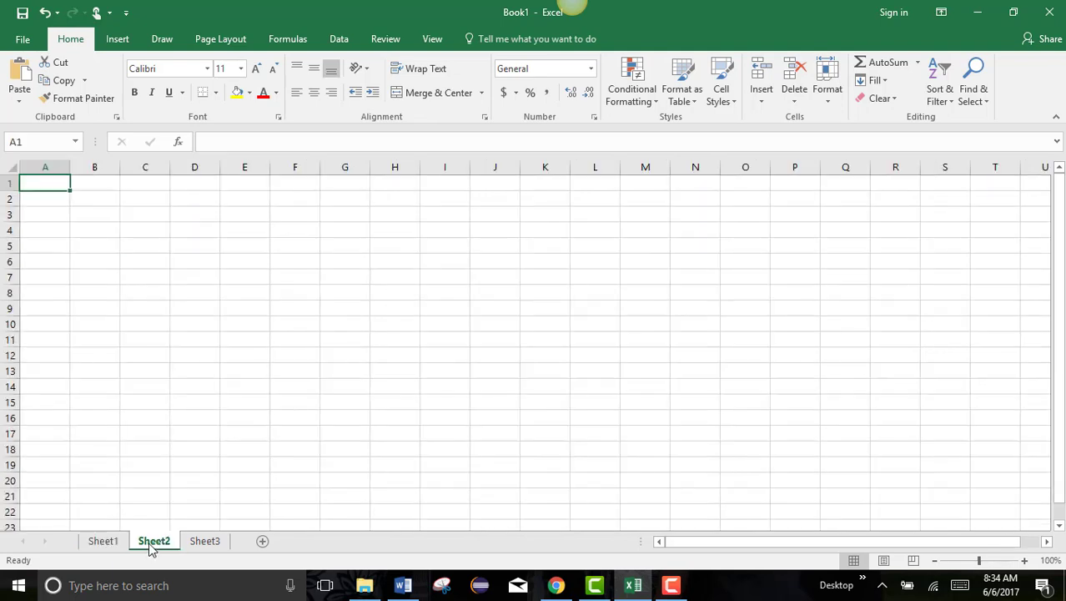
{"action": "left_click", "coordinate": [202, 541]}
{"action": "left_click", "coordinate": [101, 541]}
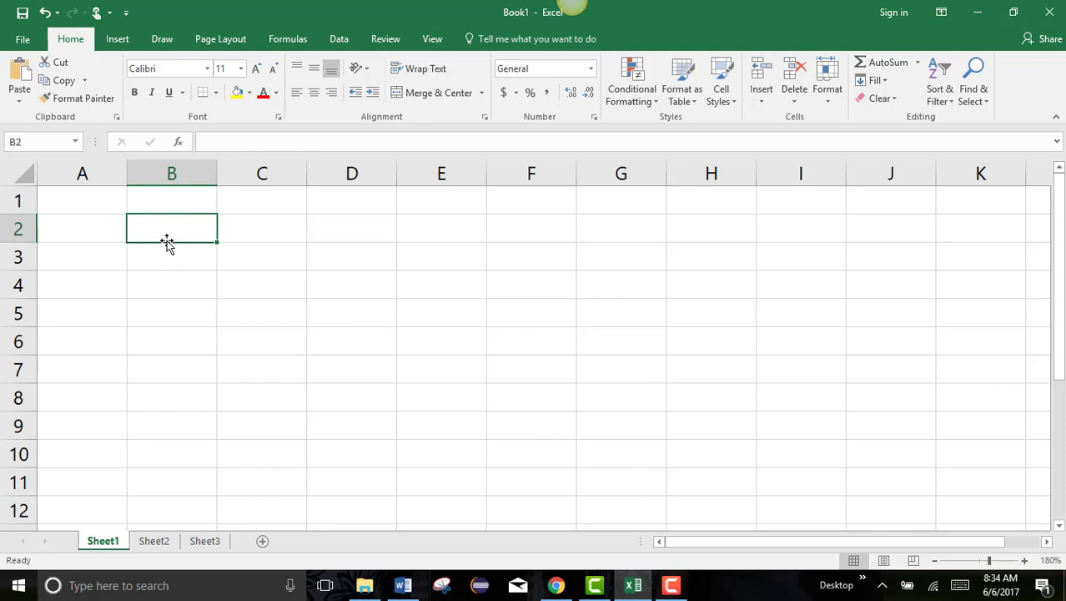
Step: Enter the text "This is a sentence." in cell B2
{"action": "type", "text": "This"}
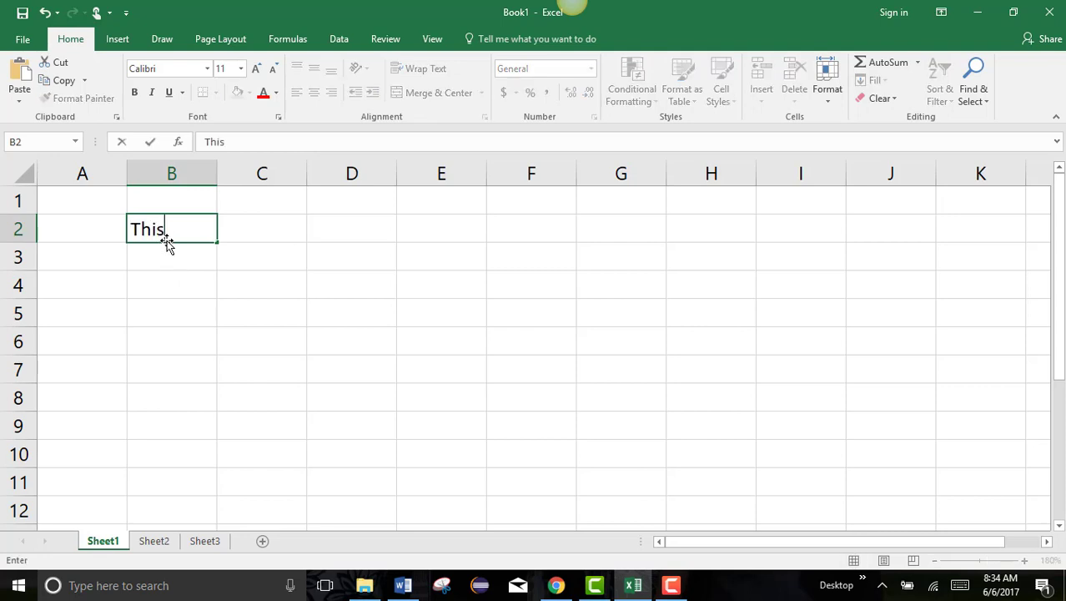
{"action": "type", "text": " is a sene"}
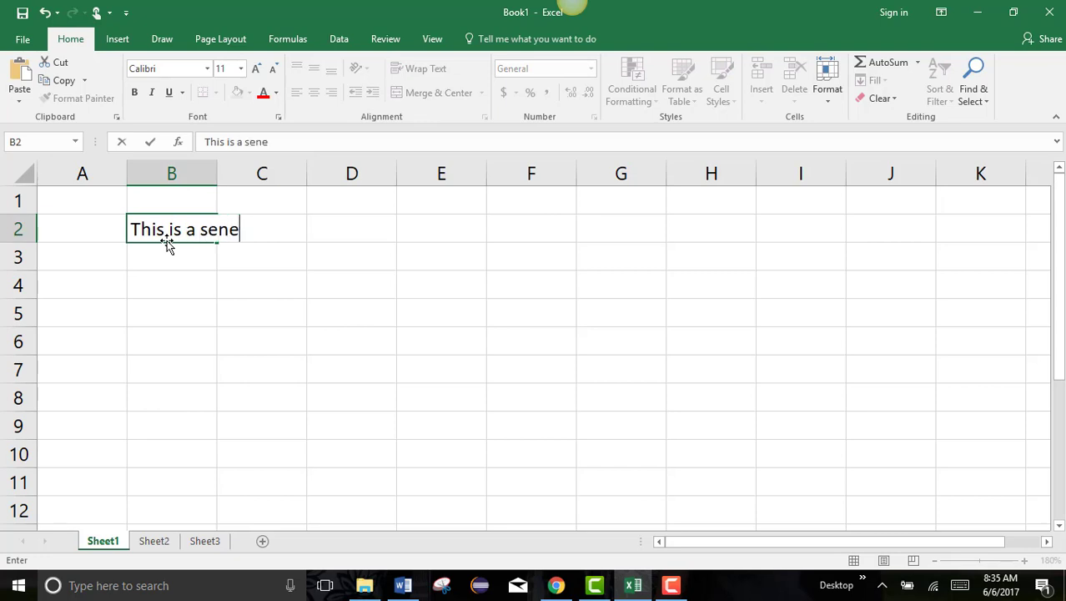
{"action": "key", "text": "BackSpace"}
{"action": "type", "text": "tnec"}
{"action": "key", "text": "BackSpace"}
{"action": "key", "text": "BackSpace"}
{"action": "key", "text": "BackSpace"}
{"action": "type", "text": "ence."}
{"action": "key", "text": "Return"}
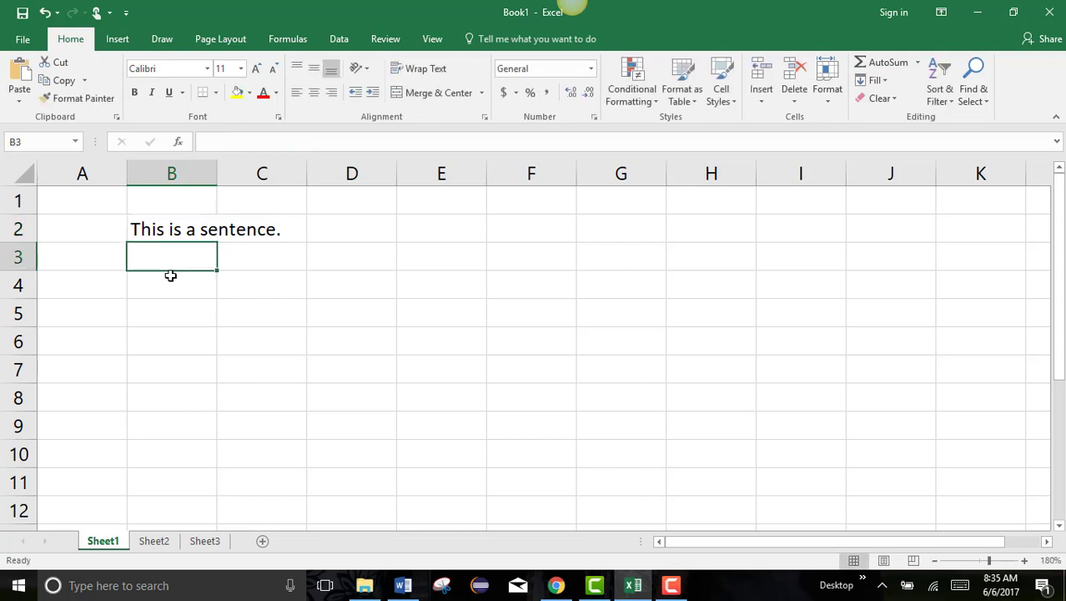
Step: Compare the contents of cells B2 and C2 in the formula bar, returning to B2
{"action": "left_click", "coordinate": [177, 231]}
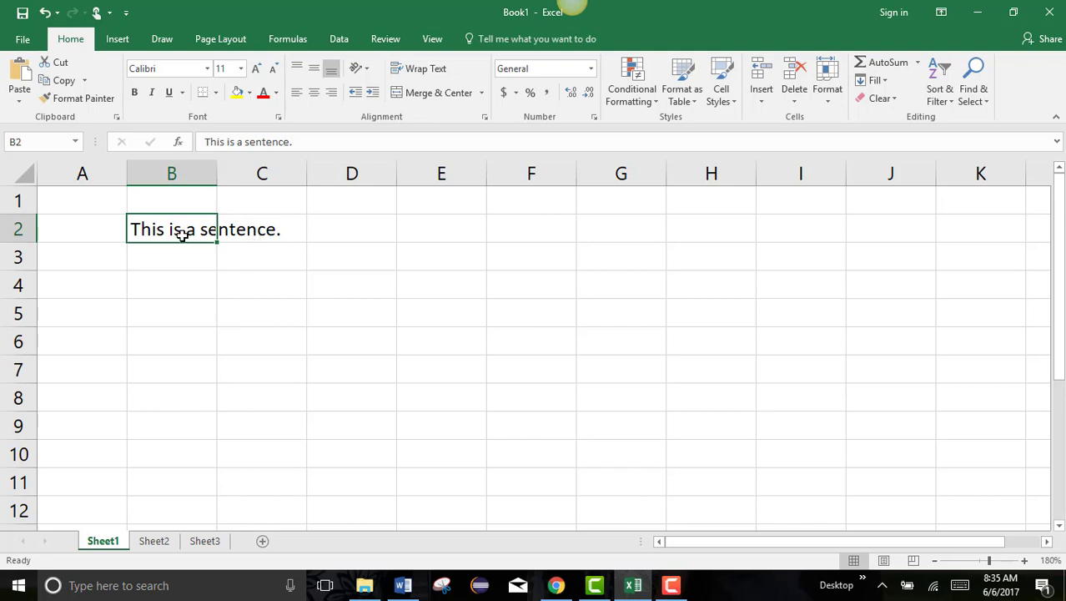
{"action": "left_click", "coordinate": [267, 230]}
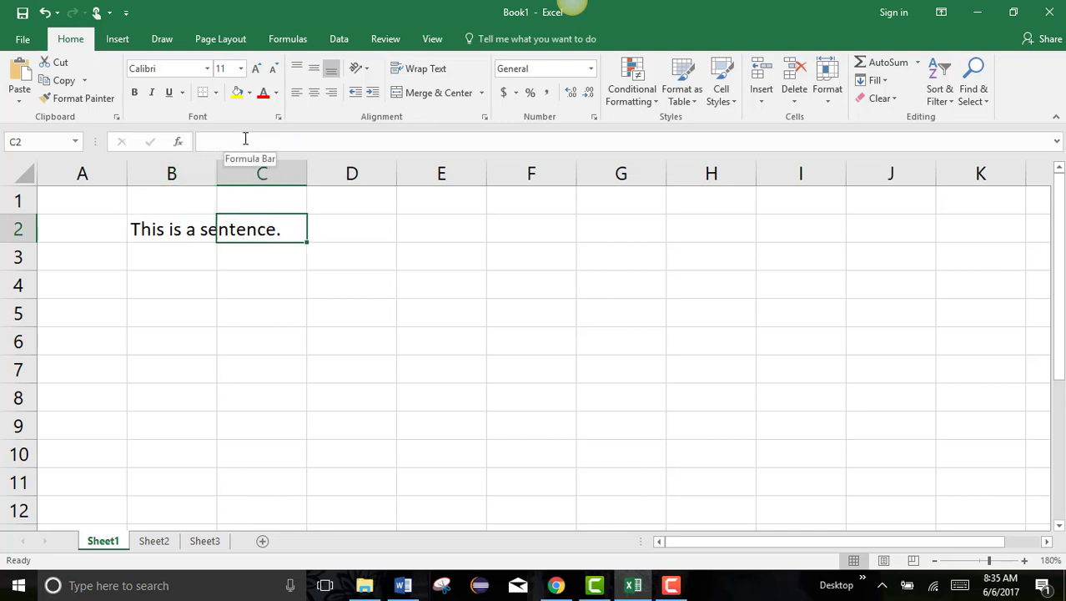
{"action": "left_click", "coordinate": [169, 229]}
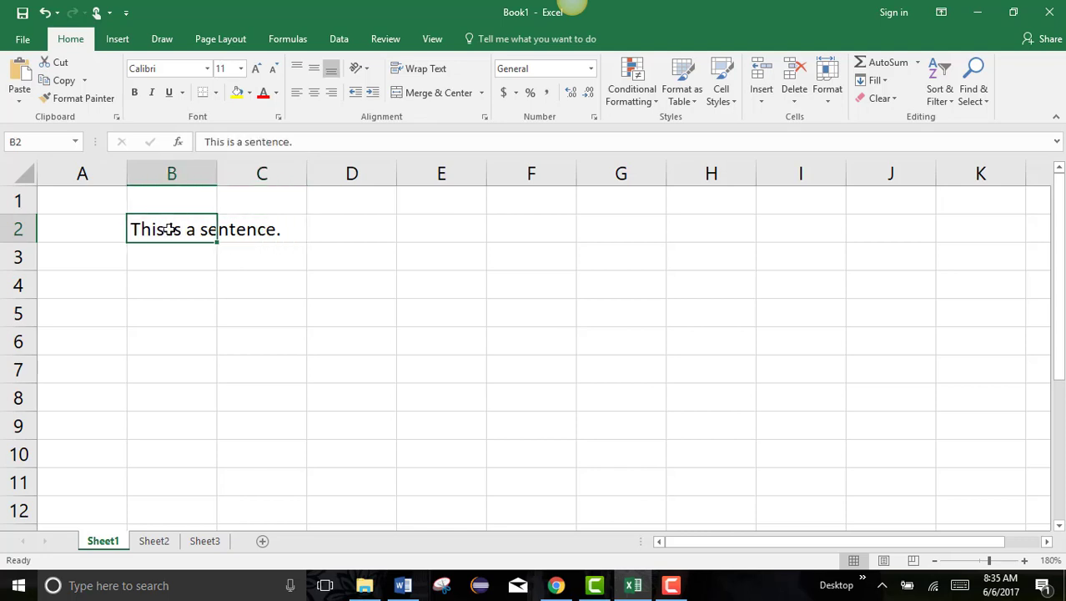
Step: Enter "xxxxxx" in cell C2, and select B2 to check its content in the formula bar
{"action": "left_click", "coordinate": [266, 232]}
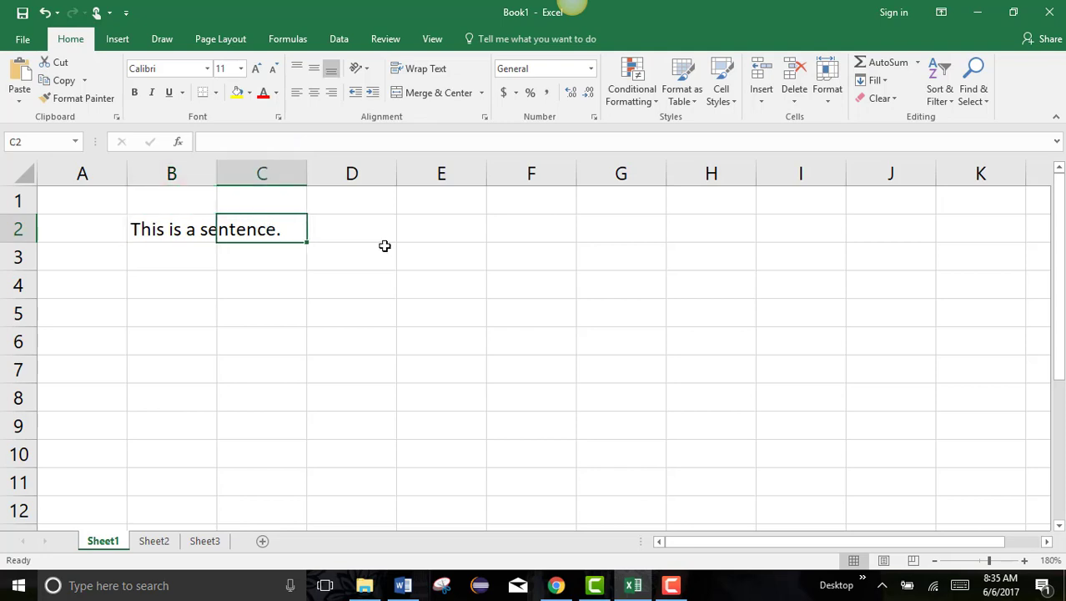
{"action": "type", "text": "xxxxxx"}
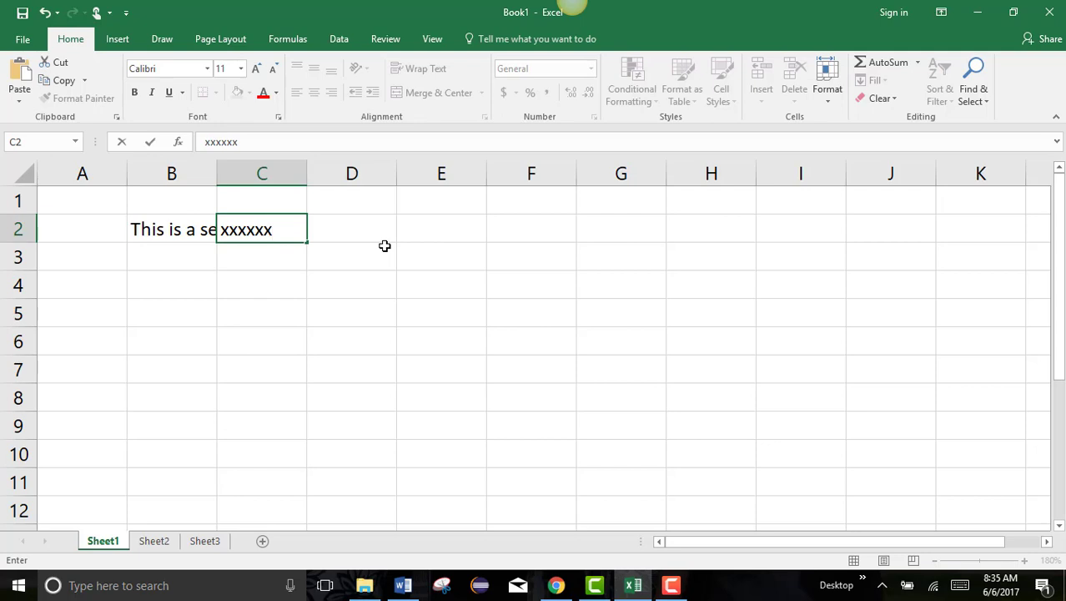
{"action": "key", "text": "Return"}
{"action": "left_click", "coordinate": [183, 229]}
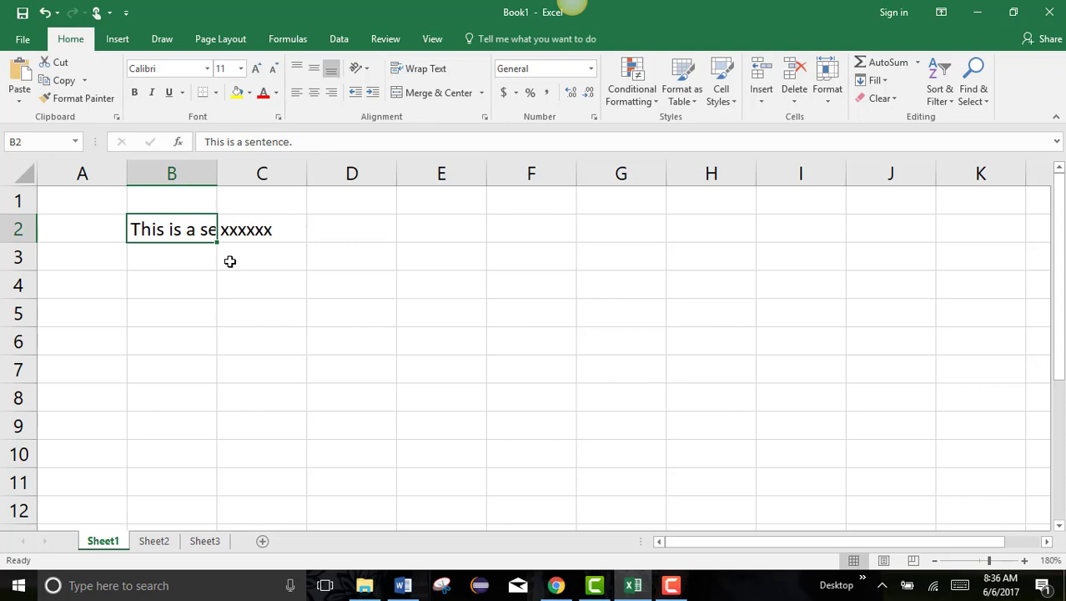
Step: Enter a person's first name in cell B4 and the number 5000.5 in cell B5
{"action": "left_click", "coordinate": [187, 288]}
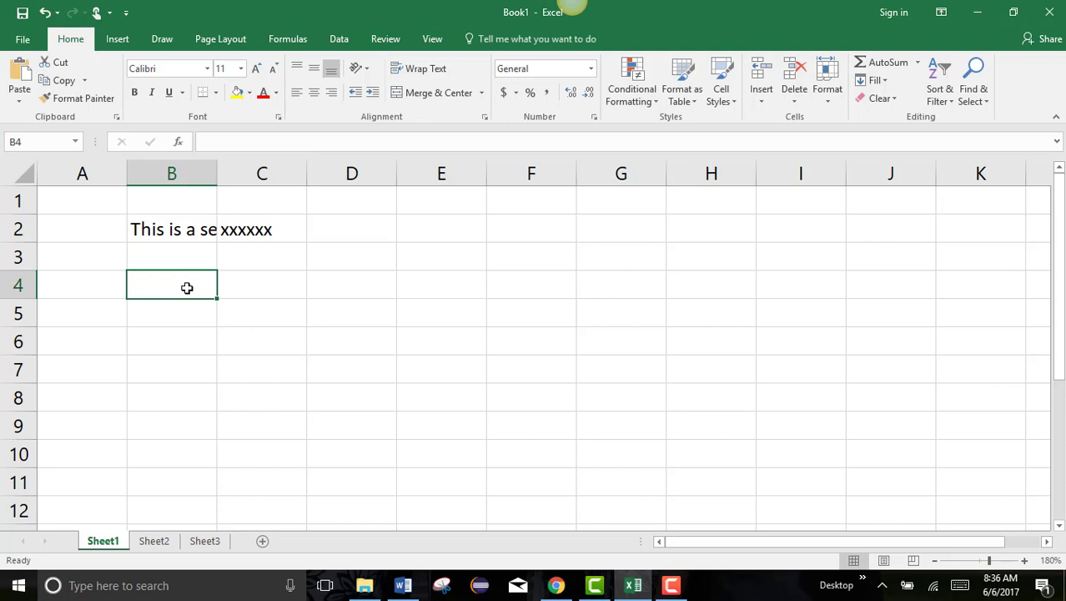
{"action": "type", "text": "Gina"}
{"action": "key", "text": "Return"}
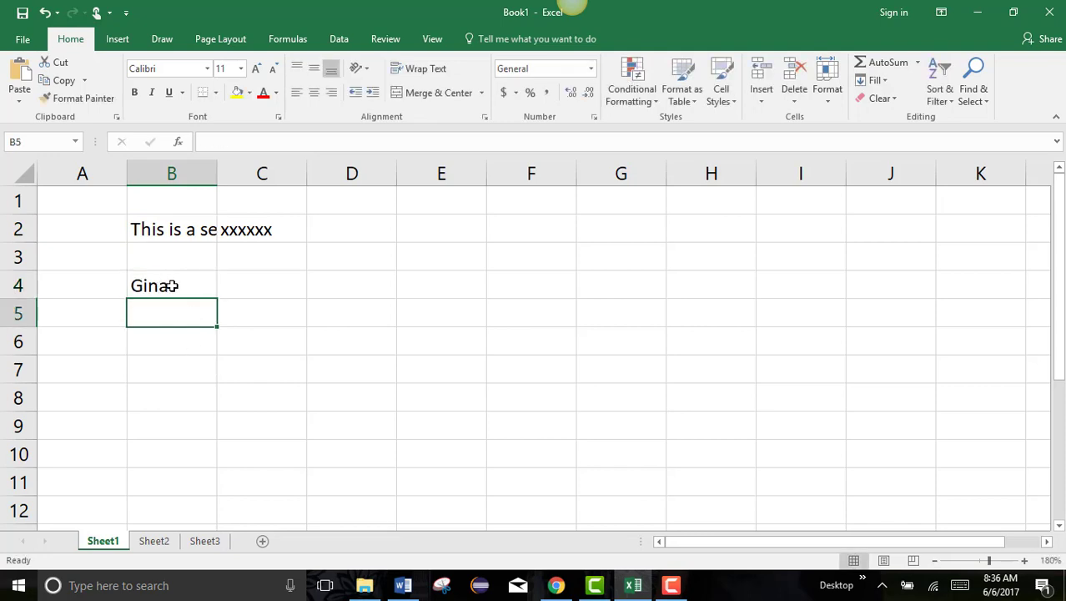
{"action": "type", "text": "500"}
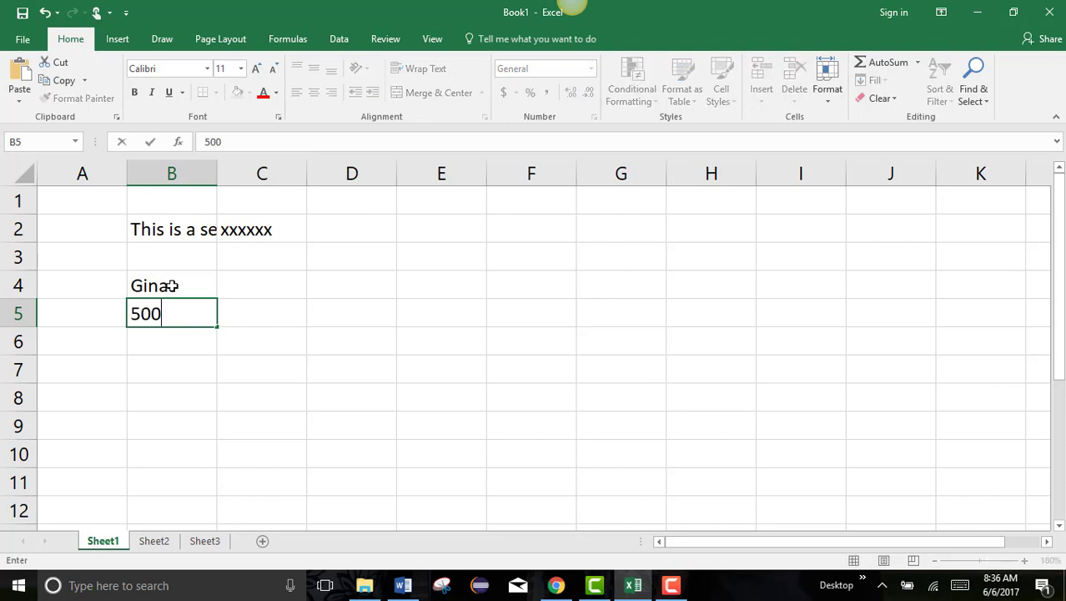
{"action": "type", "text": "0.5"}
{"action": "key", "text": "Return"}
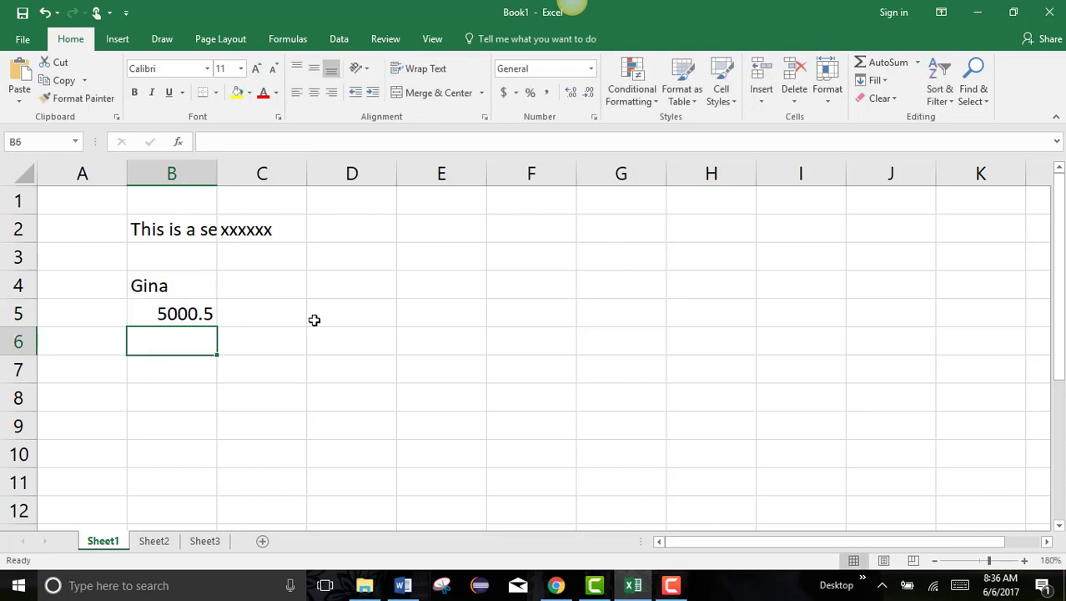
Step: Enter the numbers 52600 in cell B6 and 670.55 in cell B7
{"action": "left_click", "coordinate": [188, 312]}
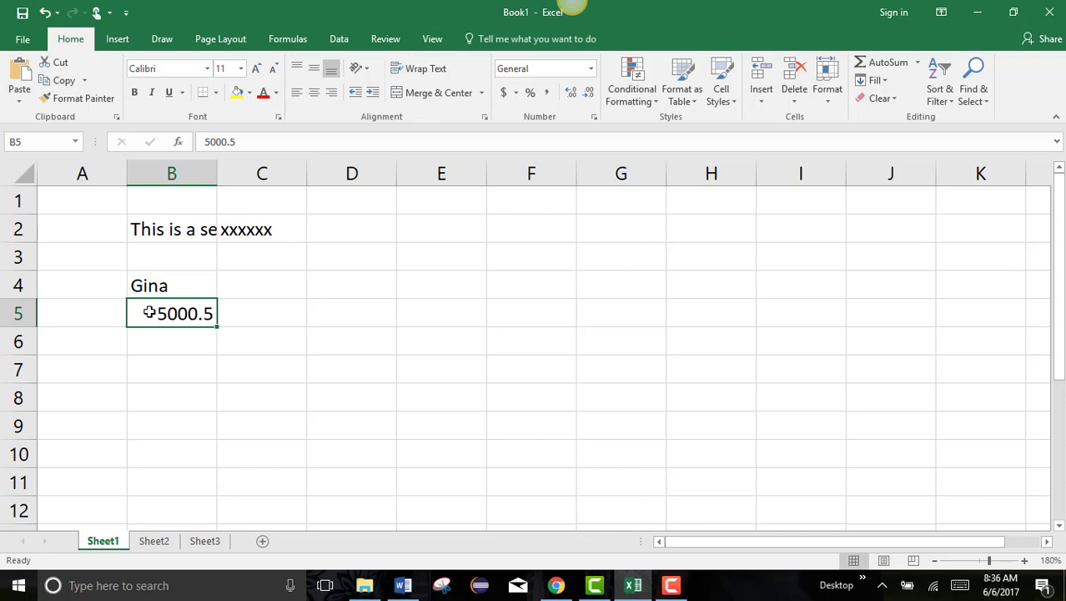
{"action": "left_click", "coordinate": [167, 336]}
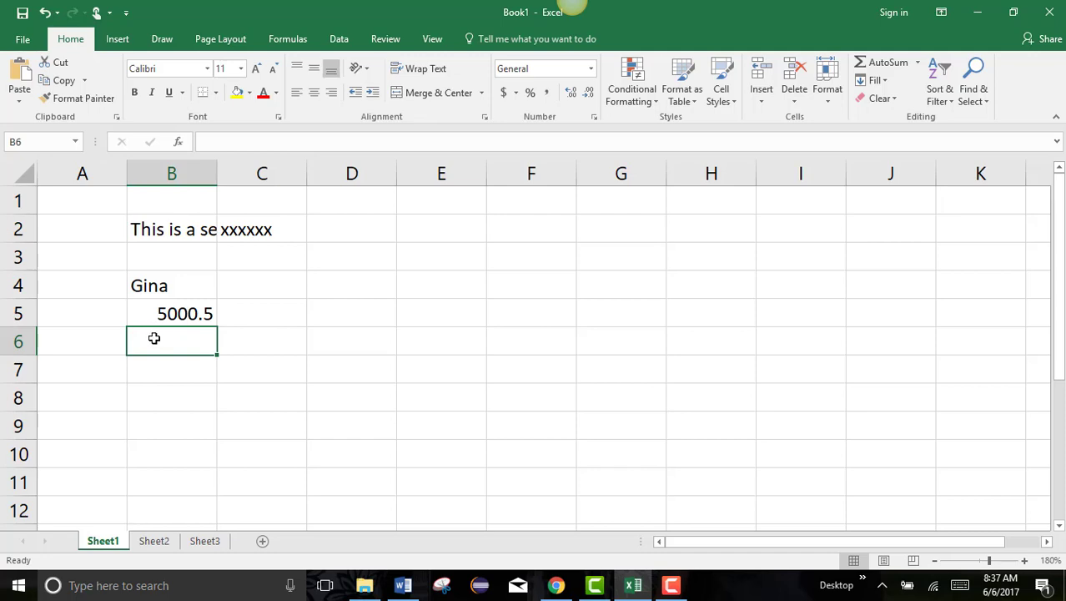
{"action": "type", "text": "5"}
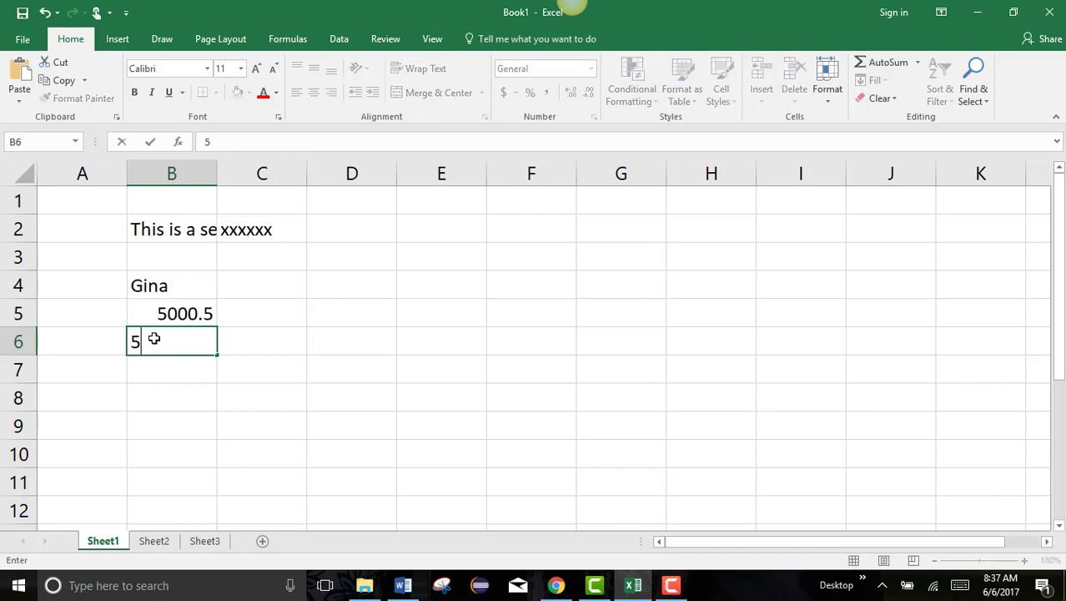
{"action": "type", "text": "2600"}
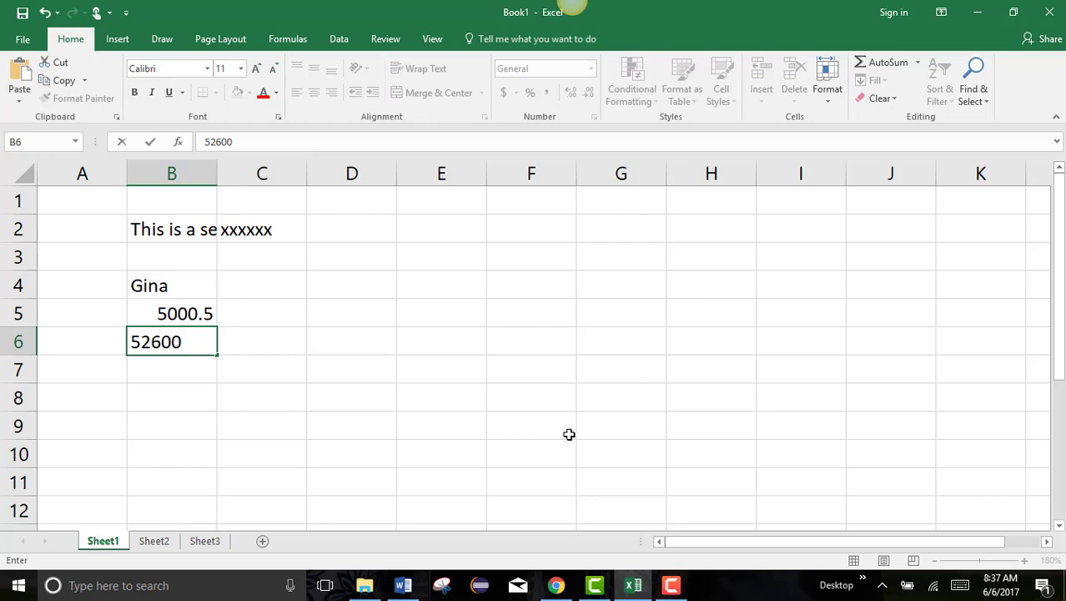
{"action": "key", "text": "Return"}
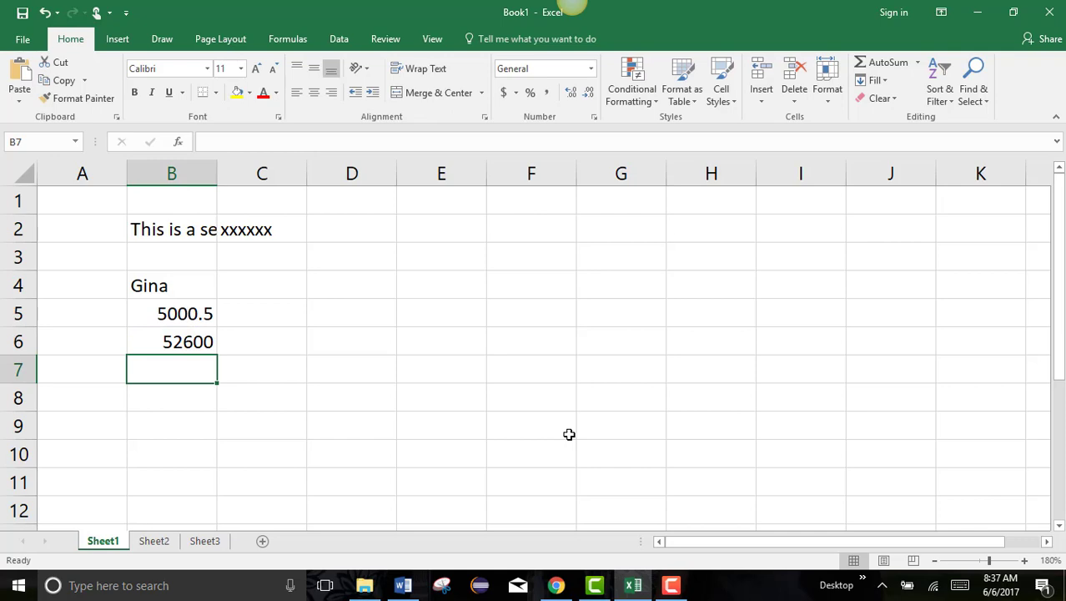
{"action": "type", "text": "670.55"}
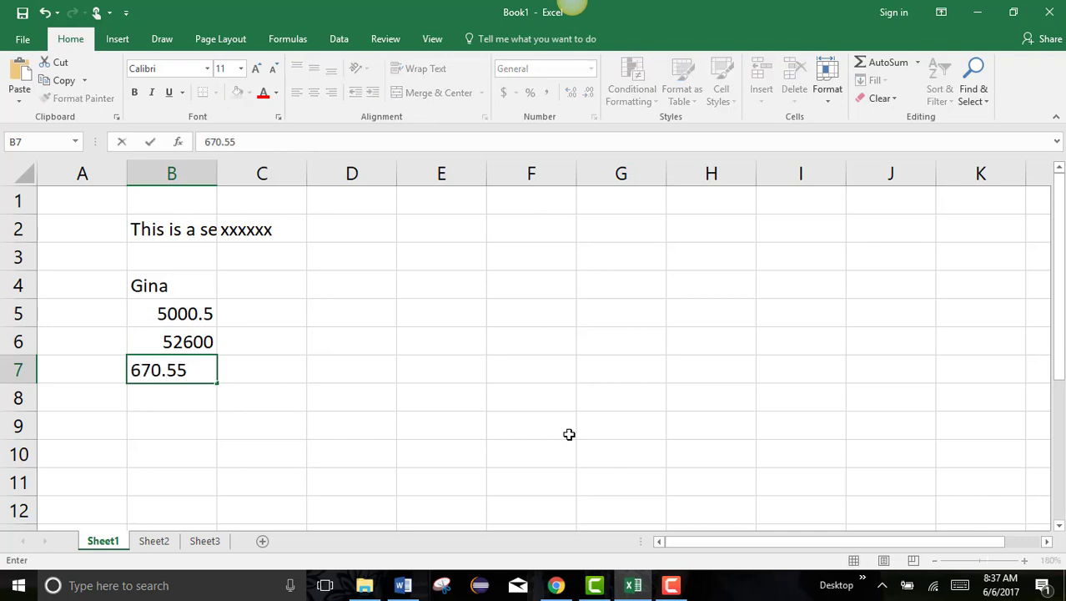
{"action": "key", "text": "Return"}
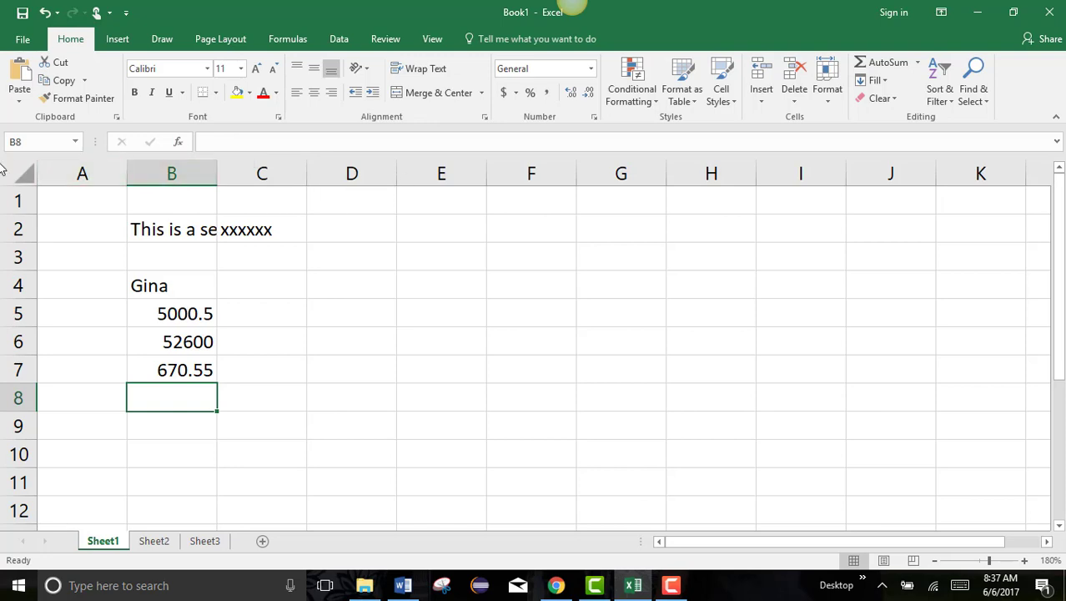
Step: Enter the labels "Cell" in D3 and "Range" in D4
{"action": "left_click", "coordinate": [145, 231]}
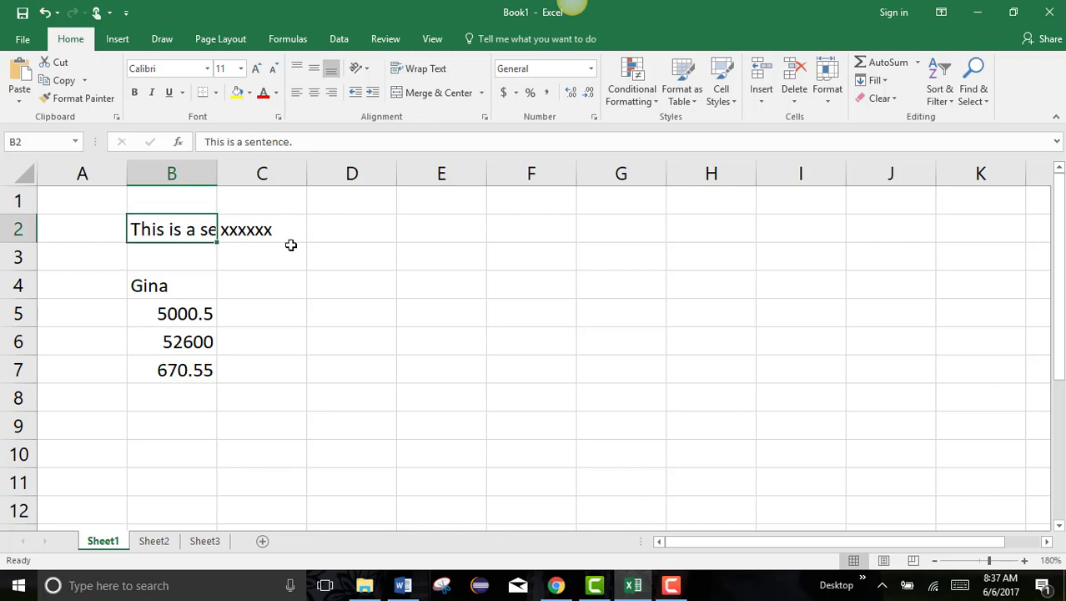
{"action": "left_click", "coordinate": [368, 262]}
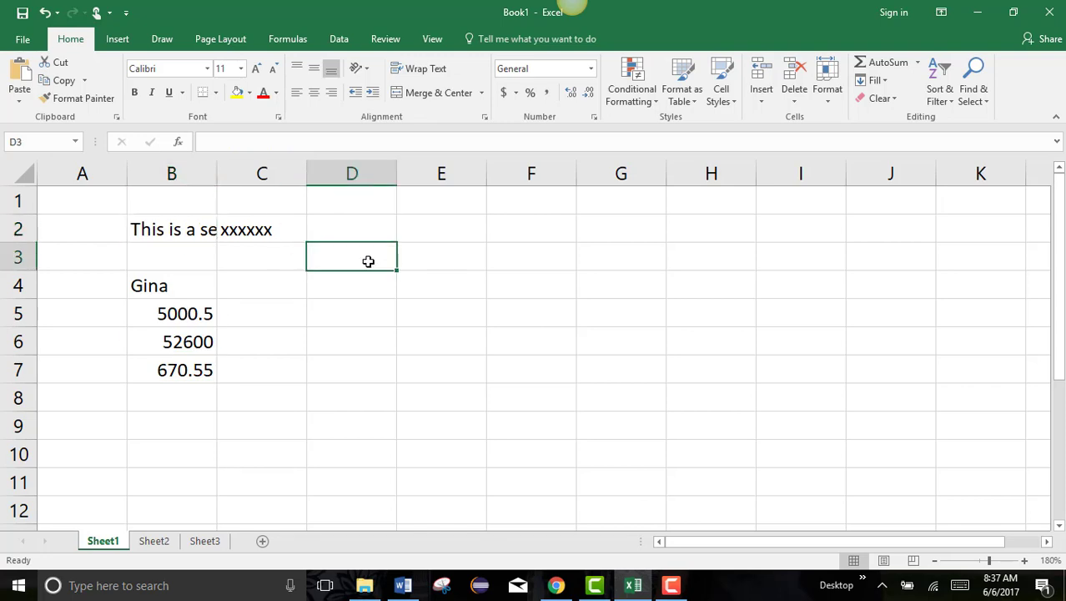
{"action": "type", "text": "Cell"}
{"action": "key", "text": "Return"}
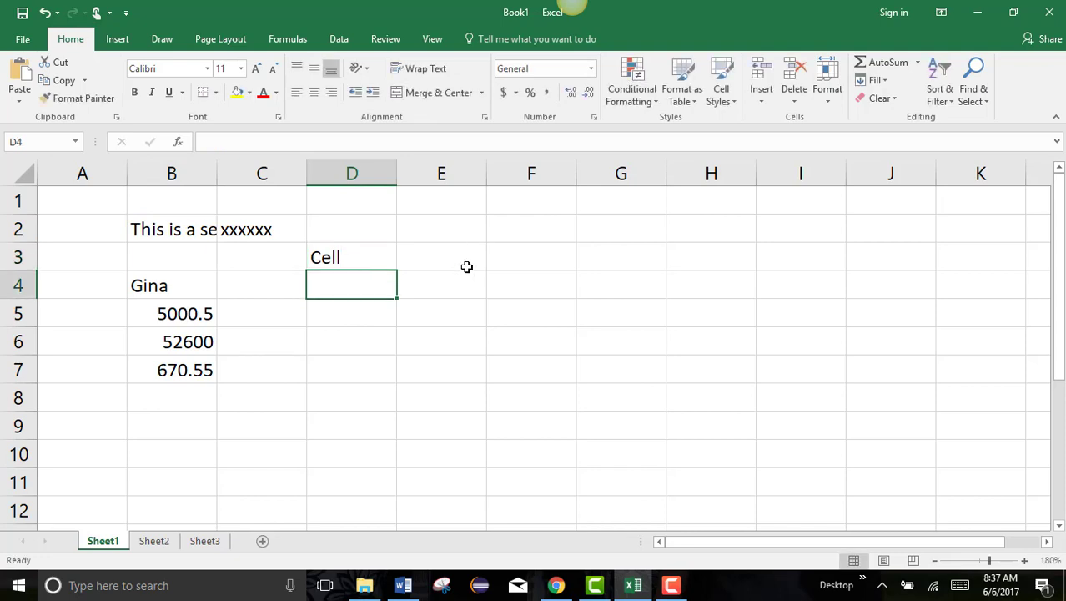
{"action": "type", "text": "Range"}
{"action": "key", "text": "Return"}
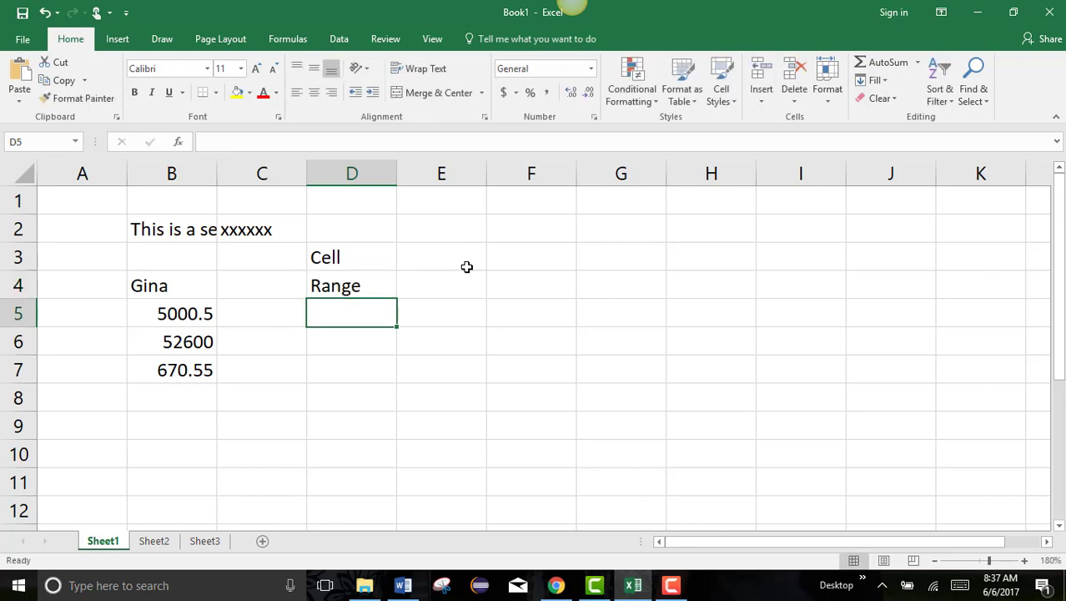
Step: Select the range E4:G7, followed by the single cells D3, B5 and D6
{"action": "left_click_drag", "start_coordinate": [445, 288], "coordinate": [636, 377]}
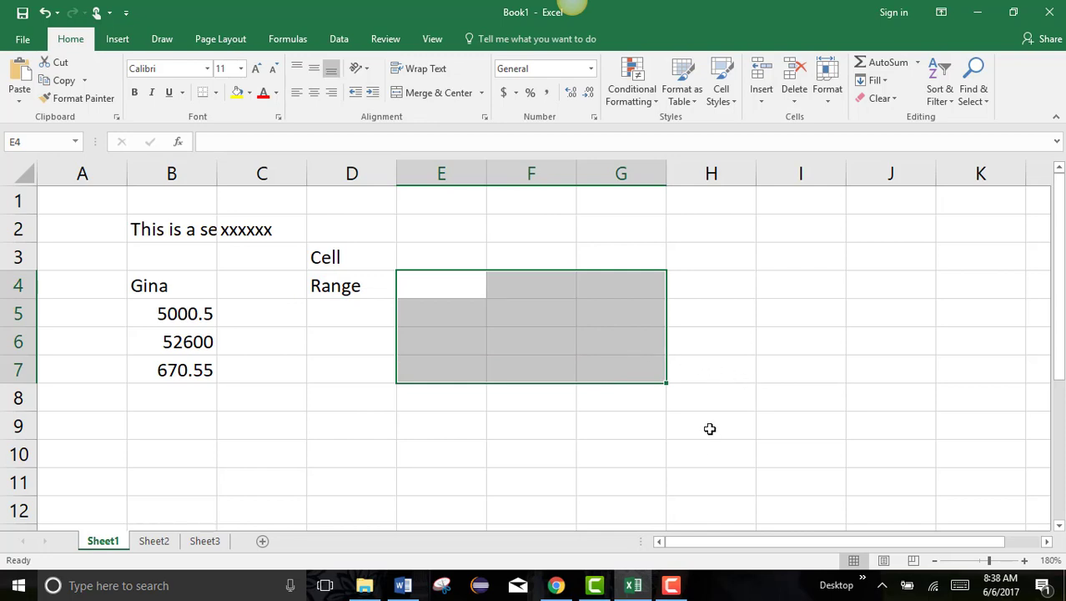
{"action": "left_click", "coordinate": [331, 257]}
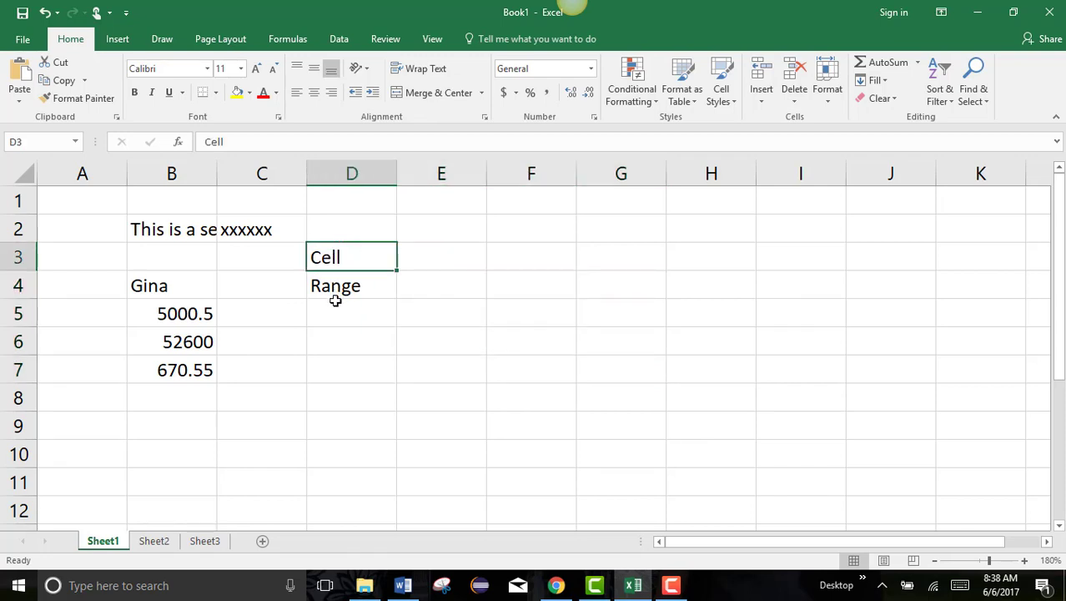
{"action": "left_click", "coordinate": [184, 312]}
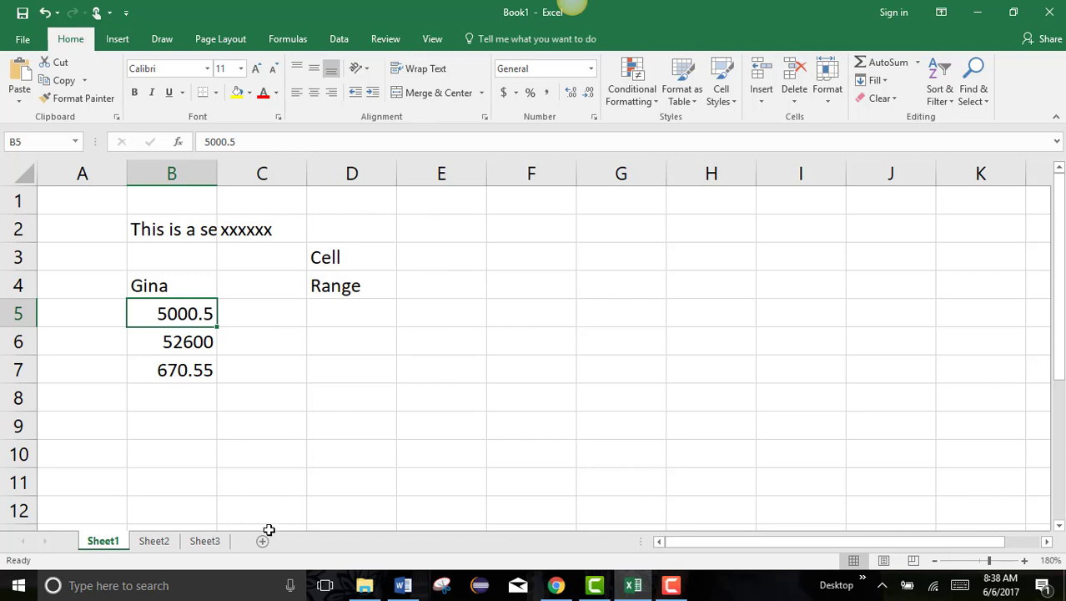
{"action": "left_click", "coordinate": [338, 344]}
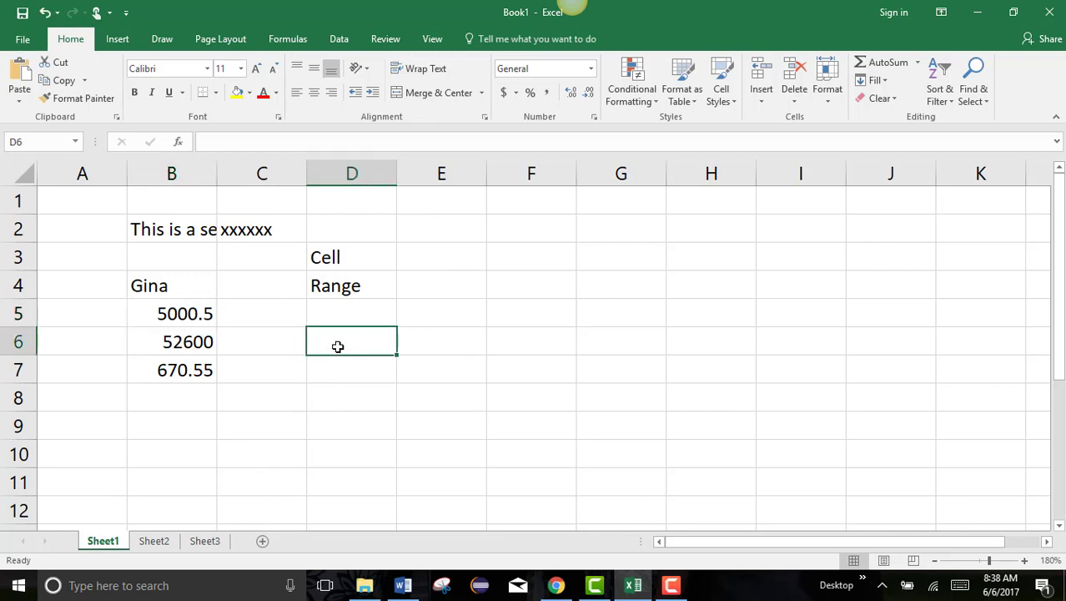